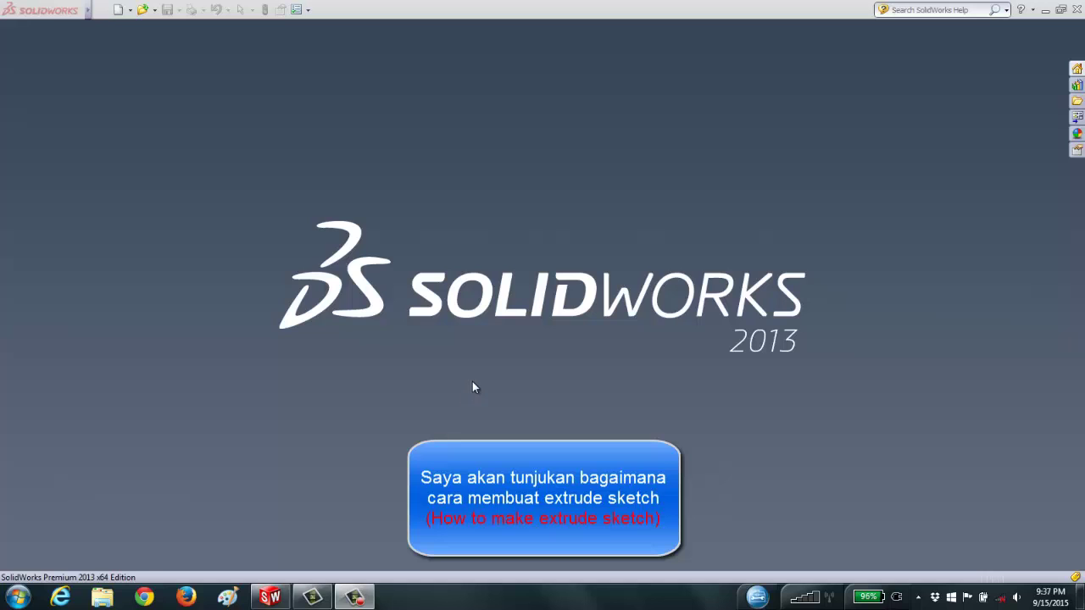
# Create a new blank Part document, Part1, from the Part template.
pyautogui.click(117, 10)
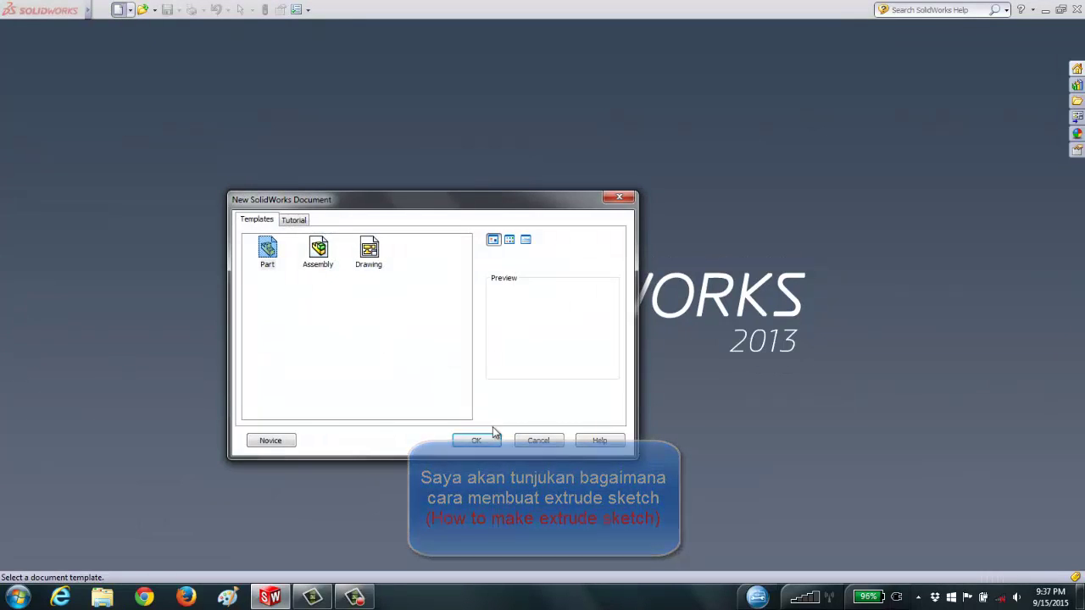
pyautogui.click(489, 442)
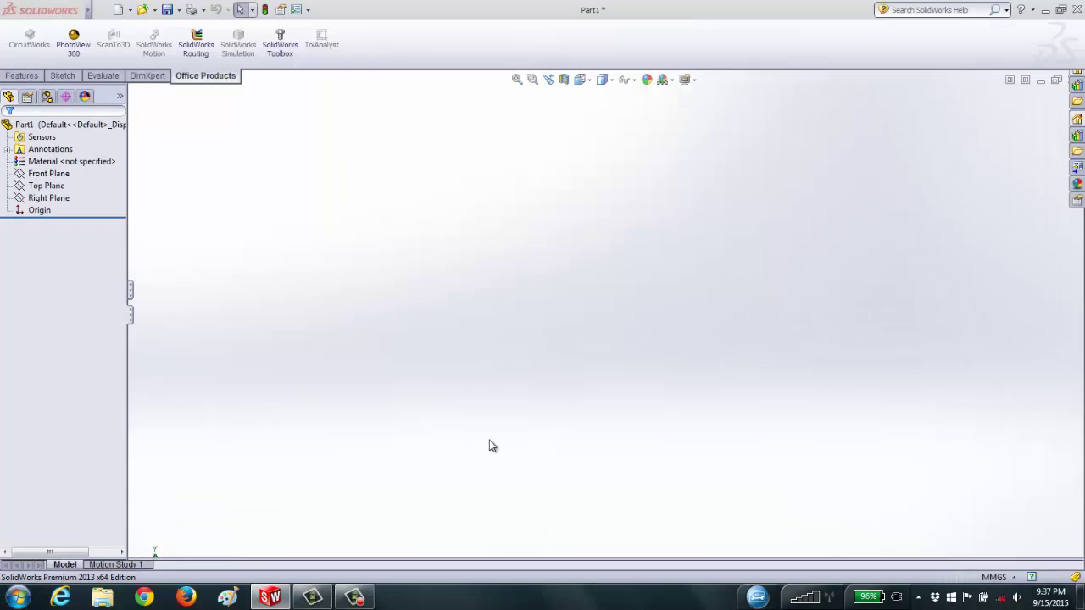
pyautogui.click(63, 174)
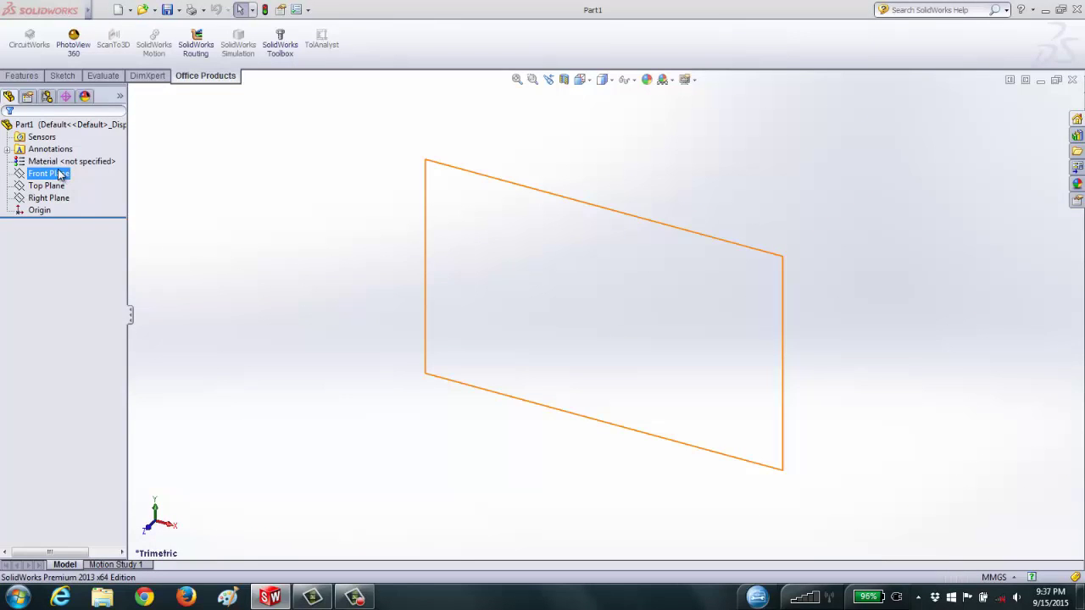
# Open Sketch1 on the Top Plane.
pyautogui.click(61, 77)
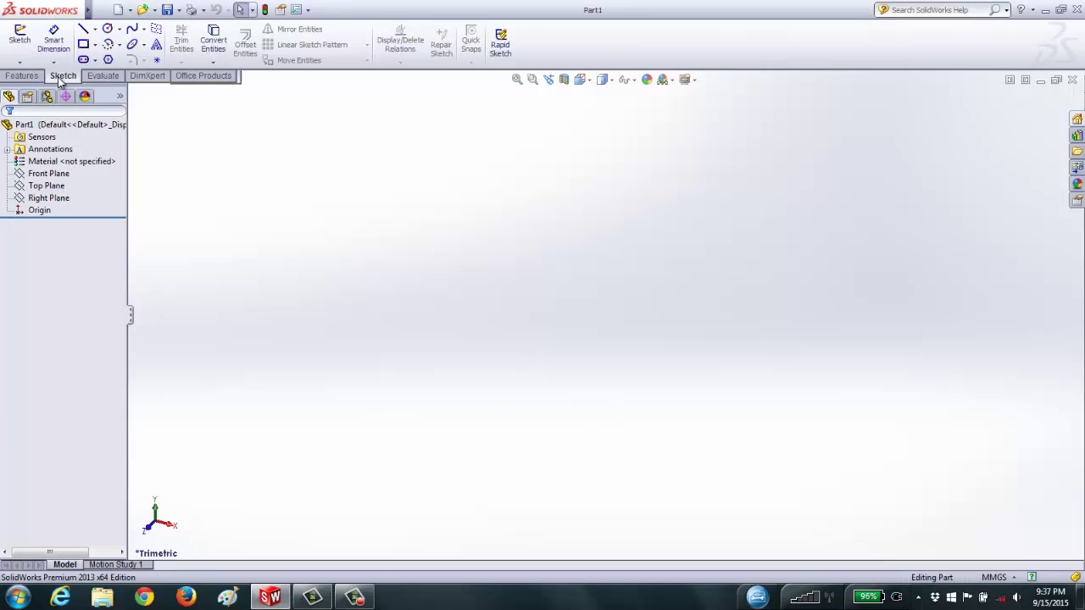
pyautogui.click(19, 43)
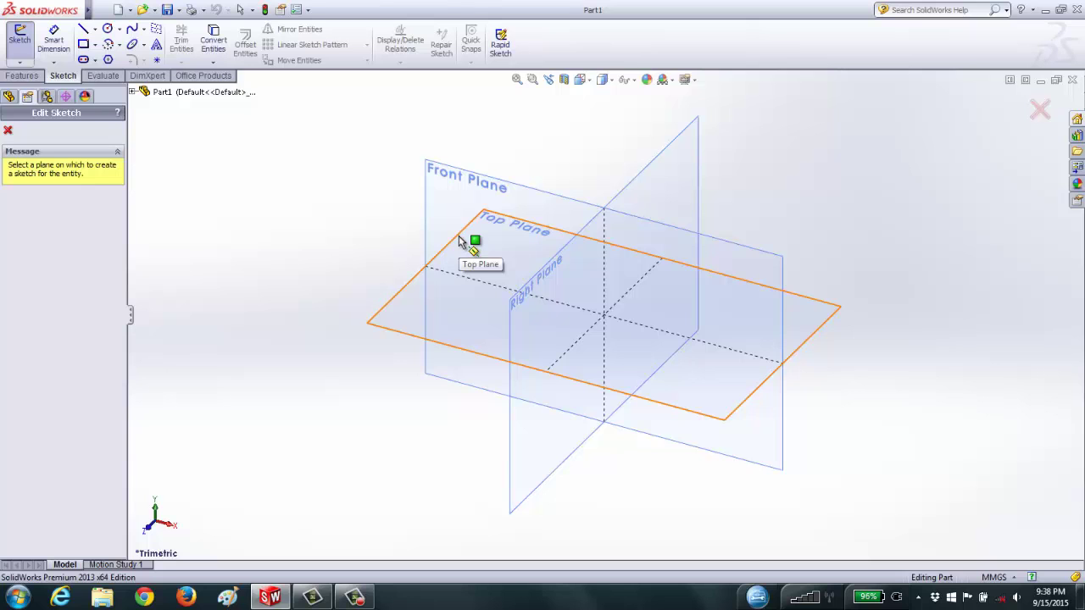
pyautogui.click(459, 235)
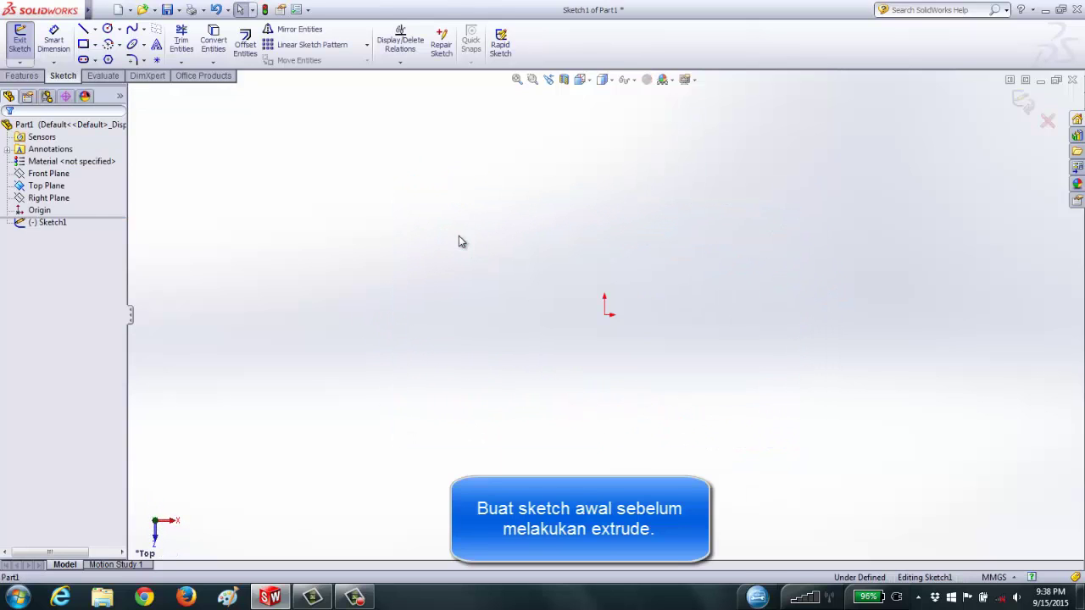
# Draw a corner rectangle from the origin, roughly 70 by 46 mm.
pyautogui.click(84, 45)
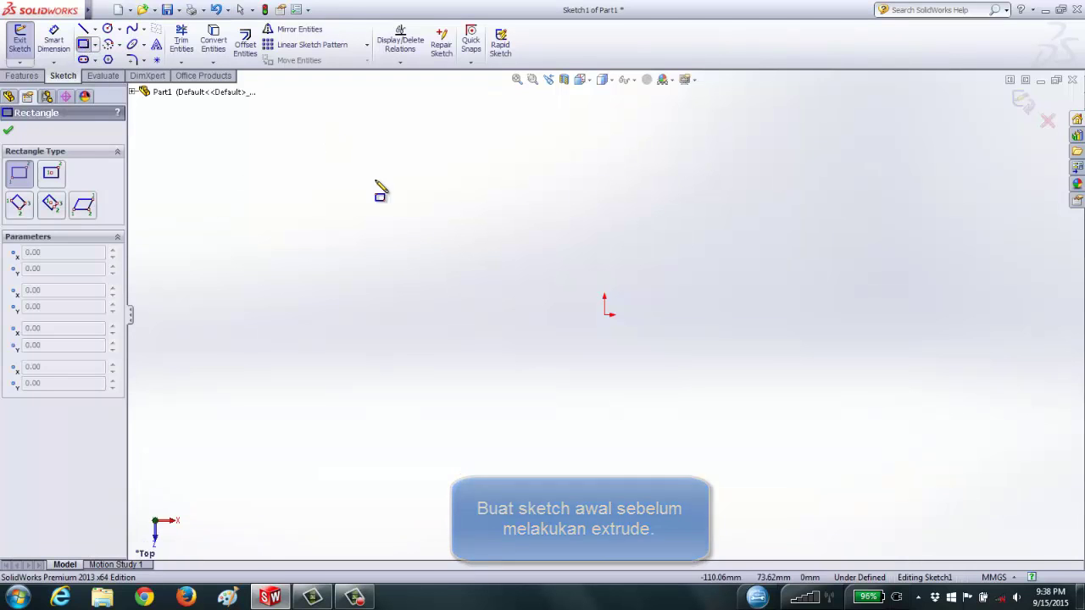
pyautogui.click(605, 315)
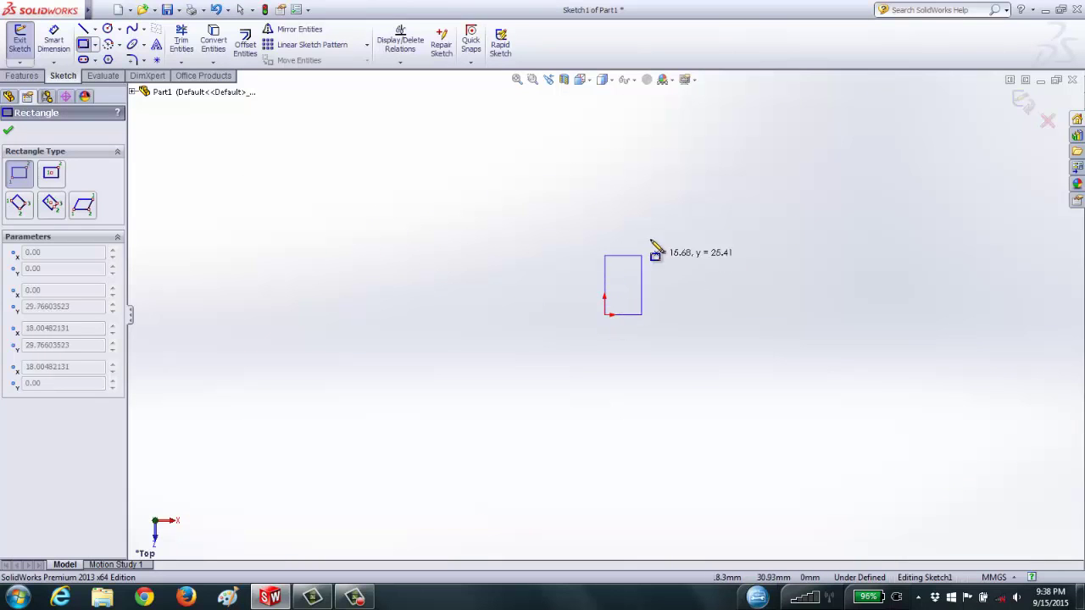
pyautogui.click(773, 203)
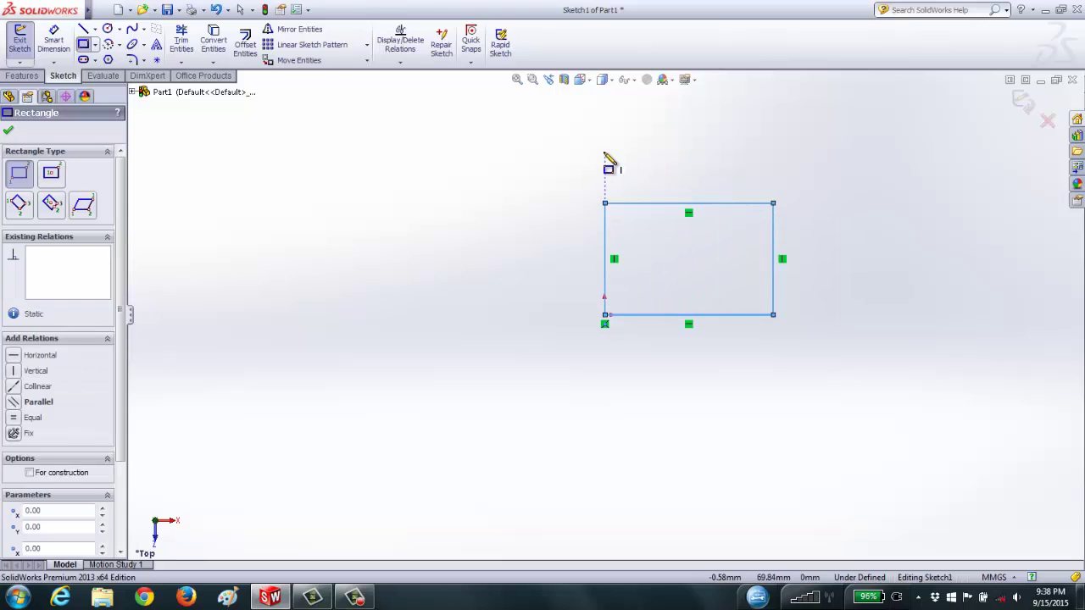
pyautogui.rightClick(642, 156)
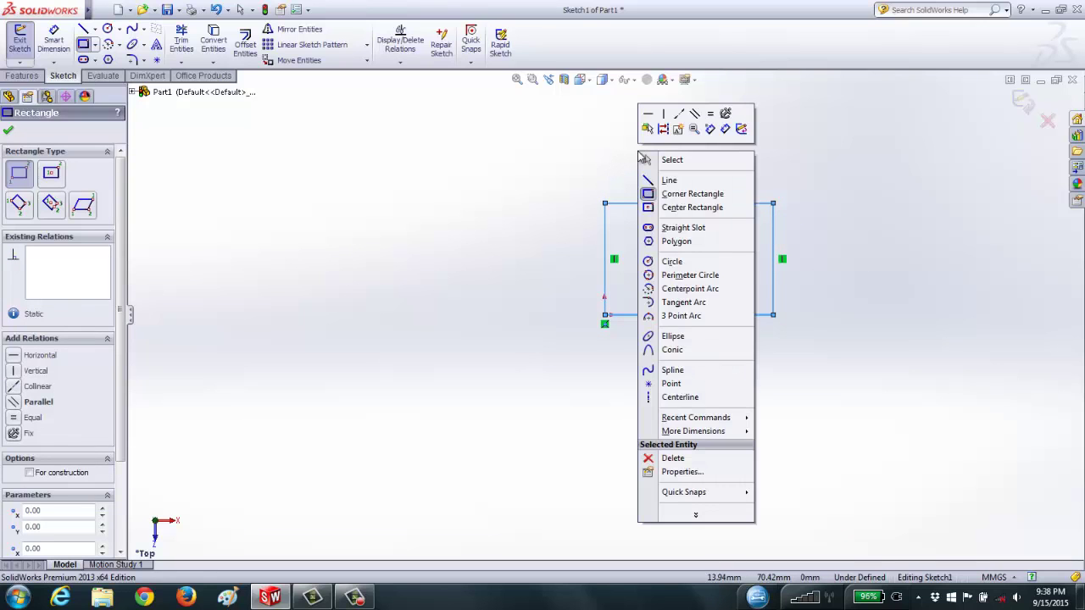
# Dimension the rectangle's top and left edges at 100 mm each, fully defining Sketch1.
pyautogui.click(727, 132)
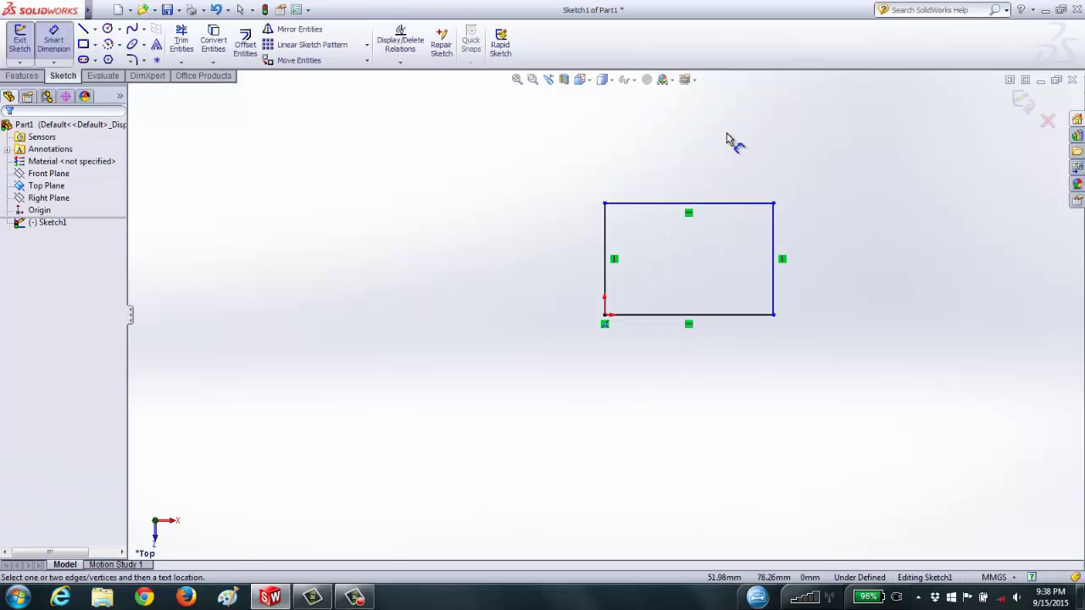
pyautogui.click(714, 204)
pyautogui.click(696, 167)
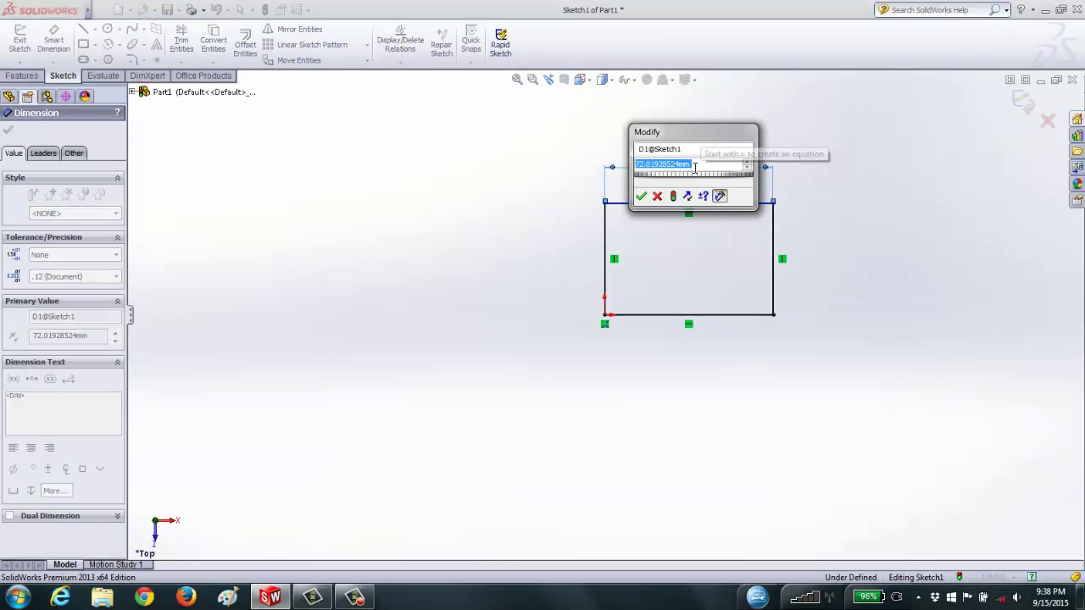
pyautogui.write('1')
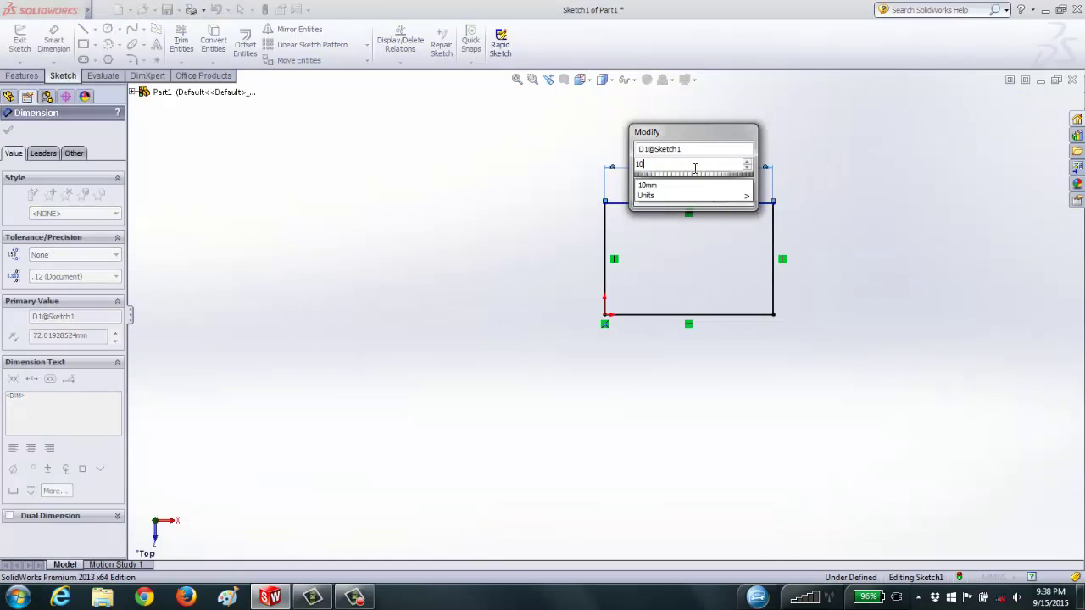
pyautogui.write('0')
pyautogui.press('Return')
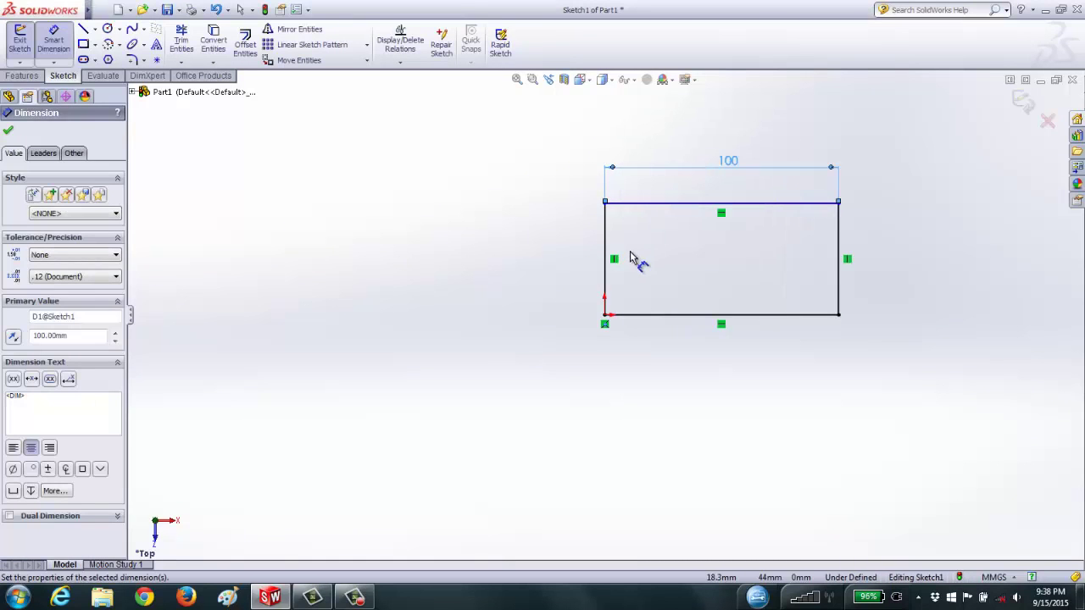
pyautogui.click(605, 246)
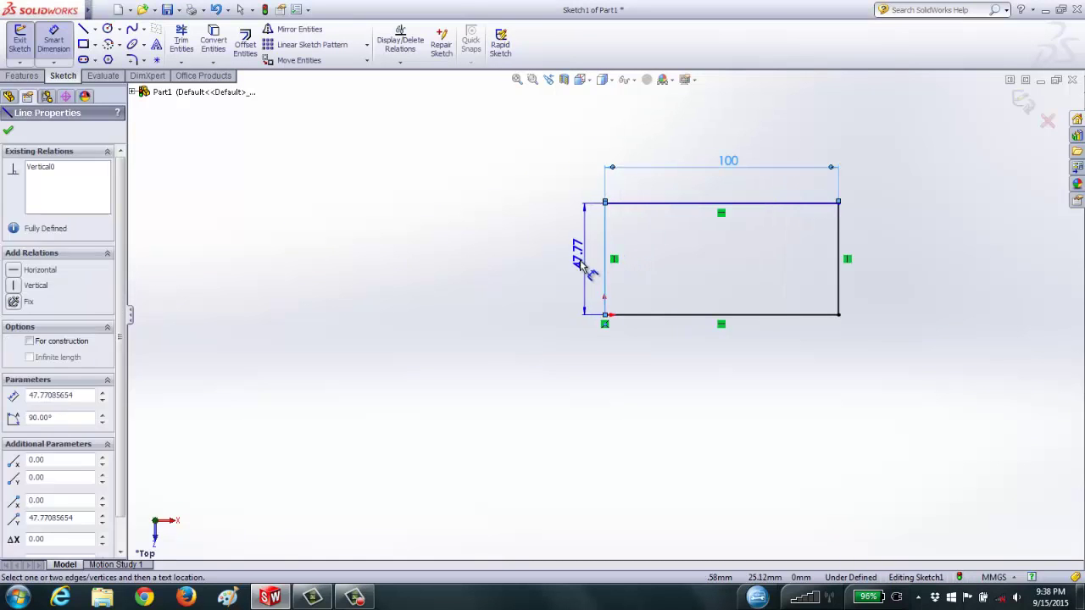
pyautogui.click(580, 258)
pyautogui.write('1')
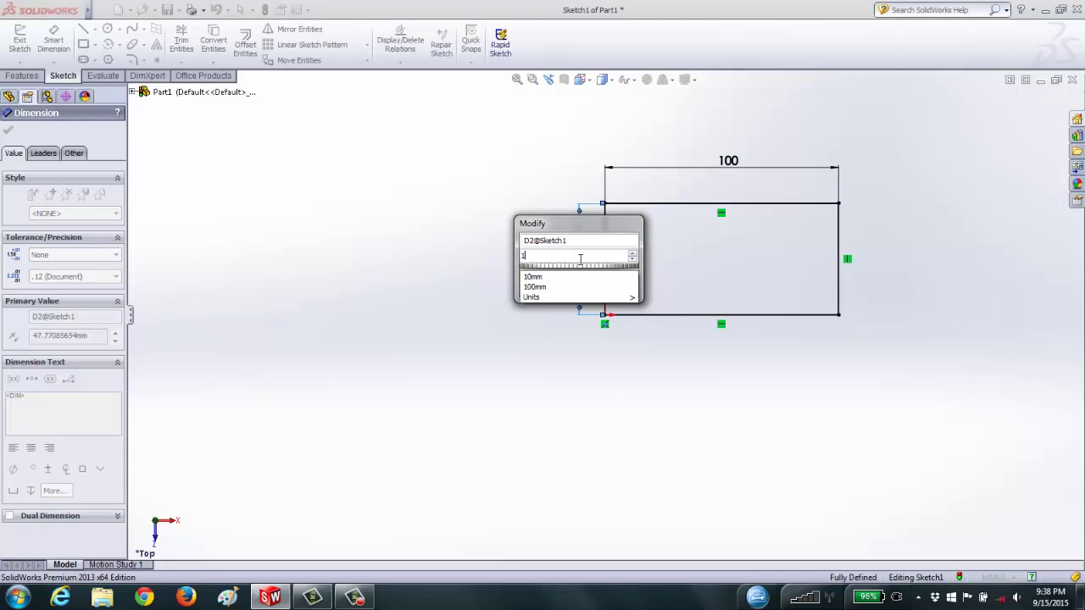
pyautogui.write('00')
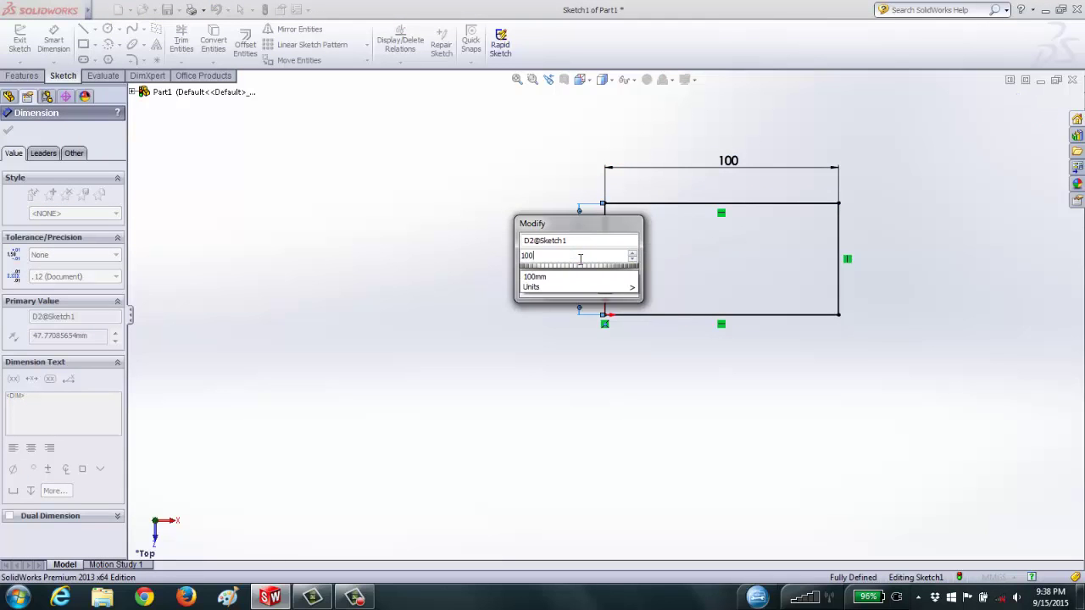
pyautogui.press('Return')
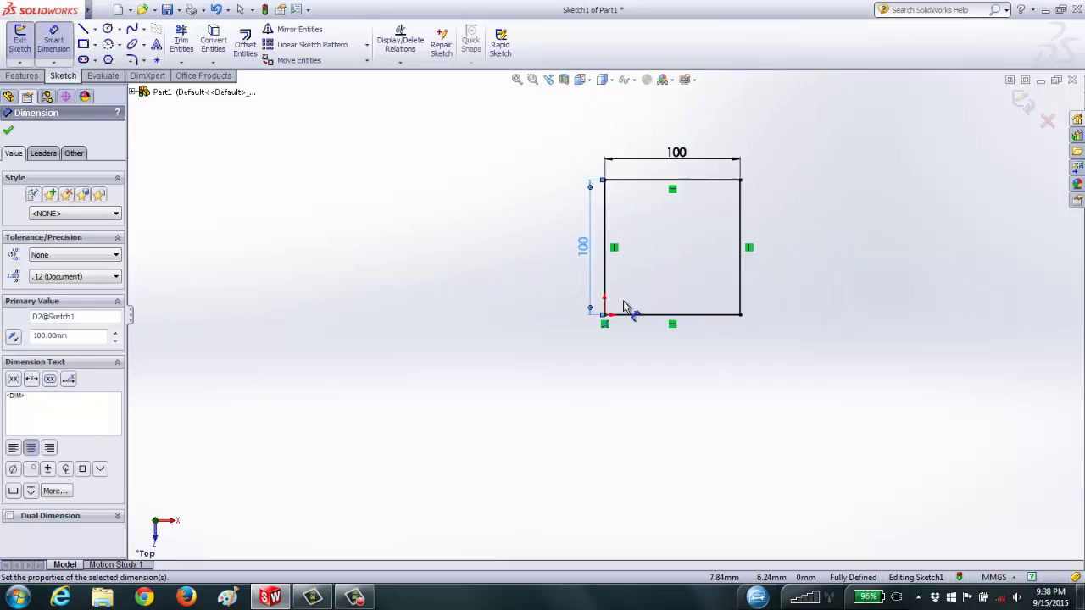
pyautogui.scroll(3, 615, 305)
pyautogui.scroll(-2, 733, 206)
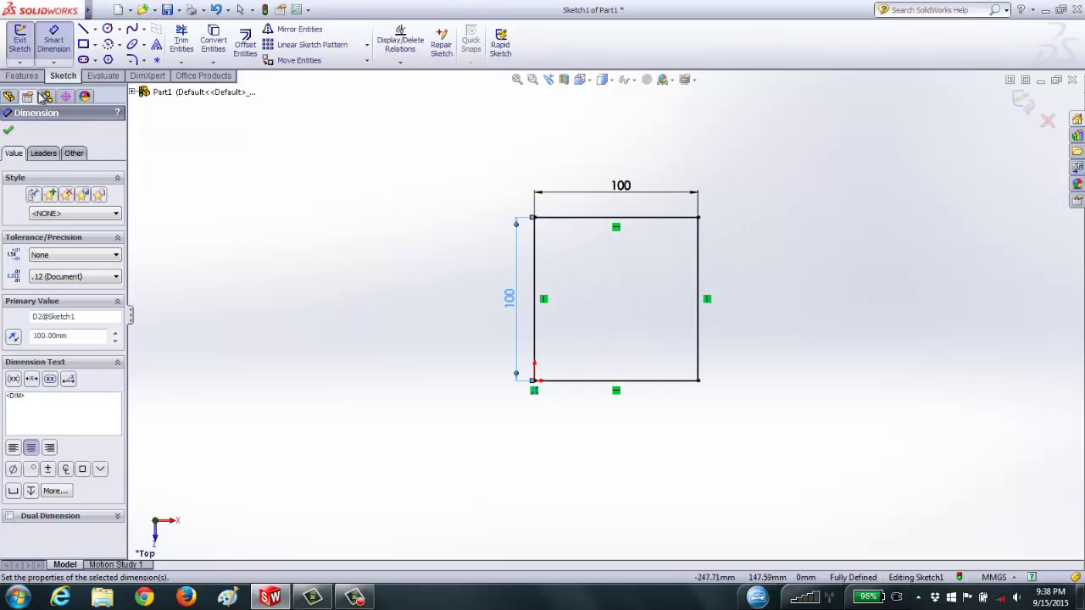
pyautogui.click(9, 133)
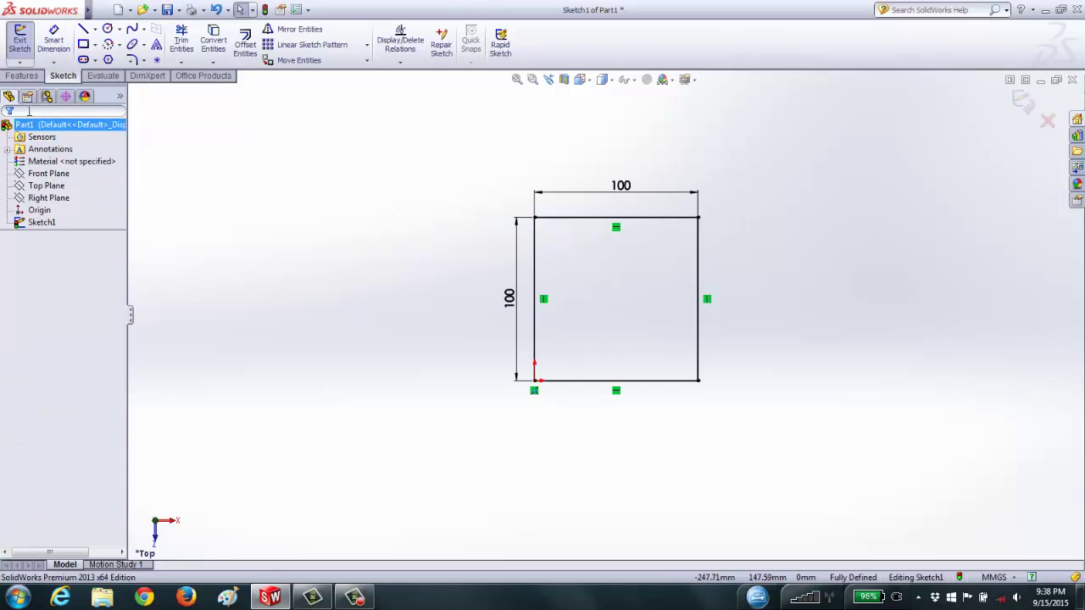
# Preview an Extruded Boss/Base of the square at 60 mm Blind depth, toggling Reverse Direction.
pyautogui.click(20, 76)
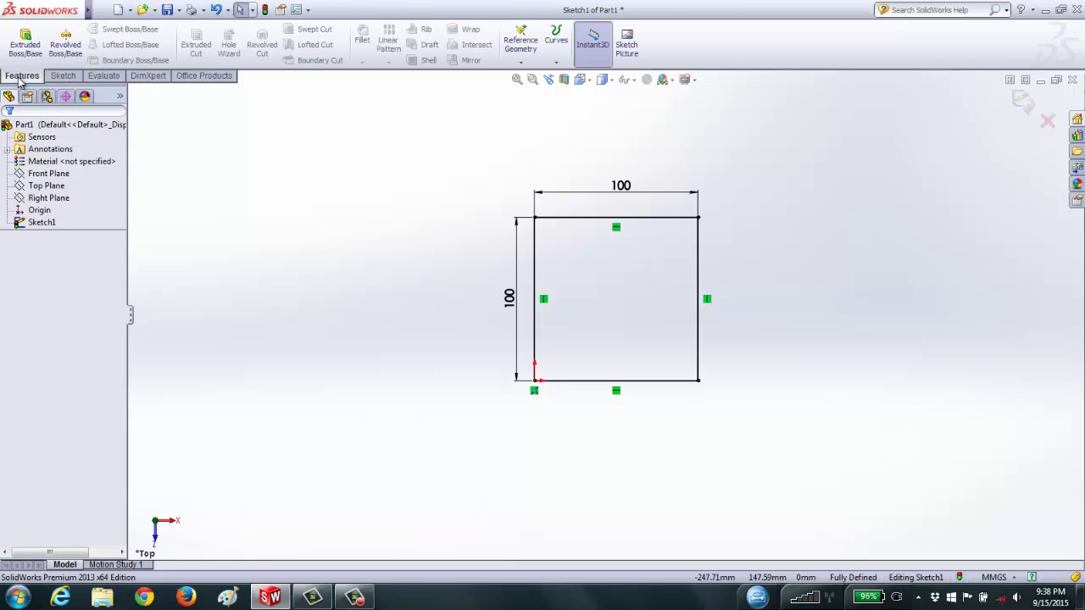
pyautogui.click(26, 53)
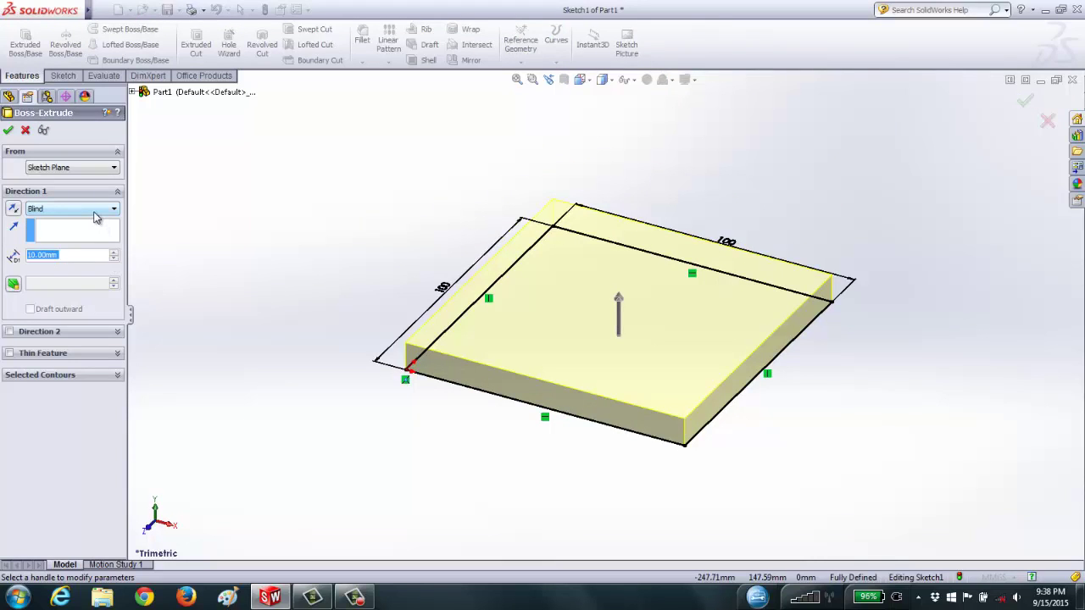
pyautogui.click(114, 253)
pyautogui.click(114, 254)
pyautogui.click(115, 254)
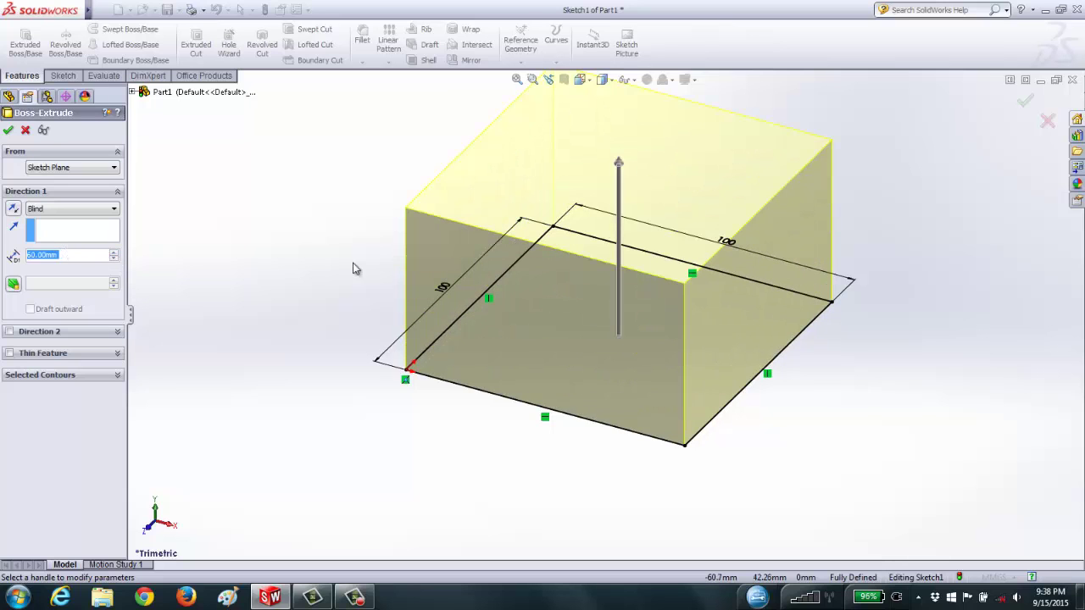
pyautogui.press('f')
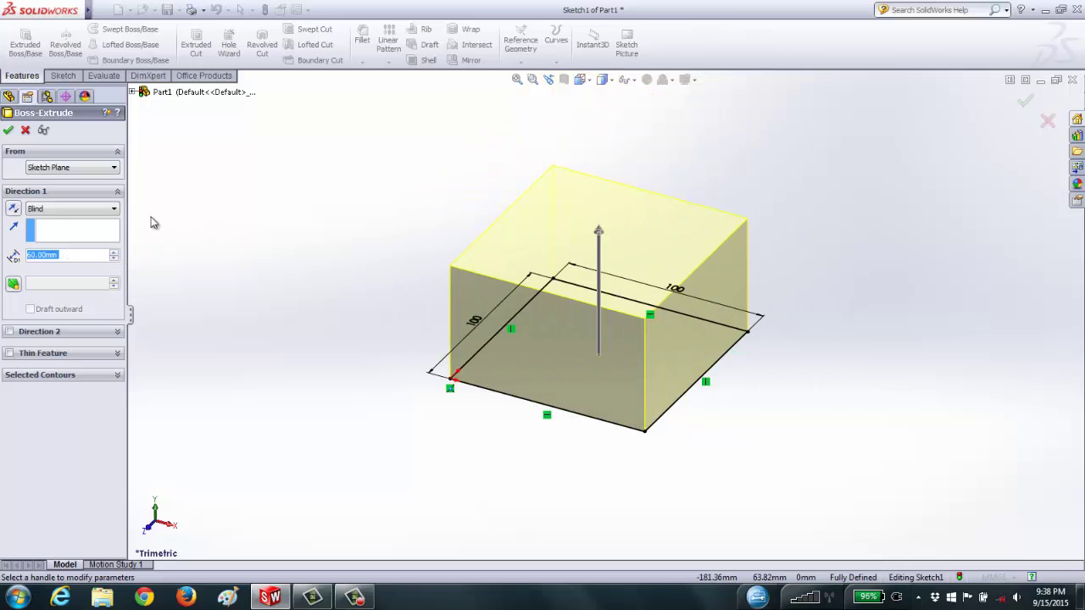
pyautogui.click(14, 209)
pyautogui.click(13, 209)
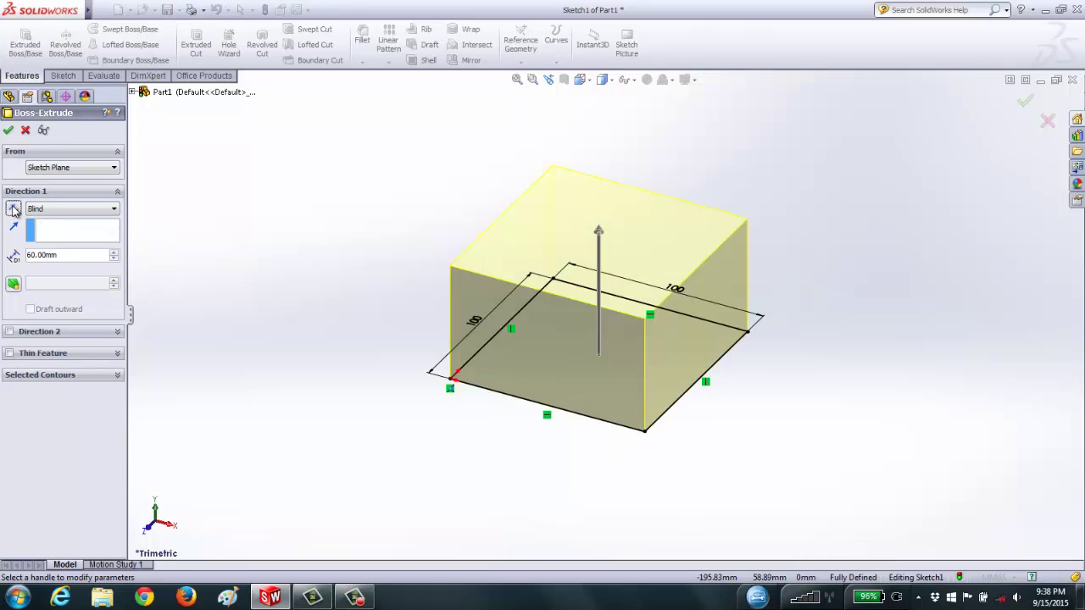
pyautogui.click(13, 209)
# Flip the extrusion back, switch to Mid Plane and raise the depth to 140 mm.
pyautogui.click(13, 209)
pyautogui.click(34, 211)
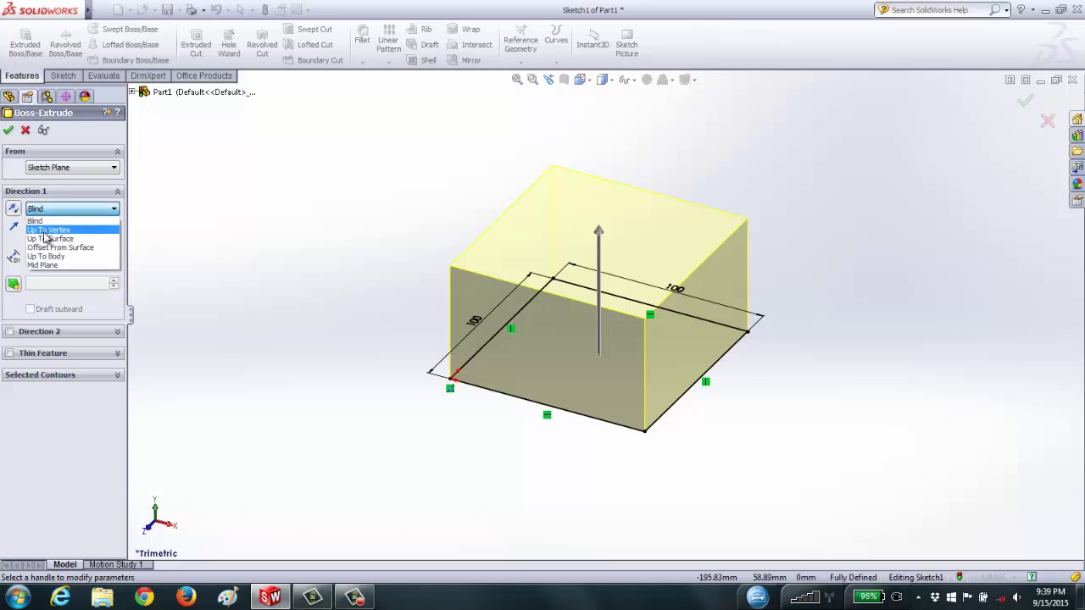
pyautogui.click(50, 265)
pyautogui.write('60.00mm')
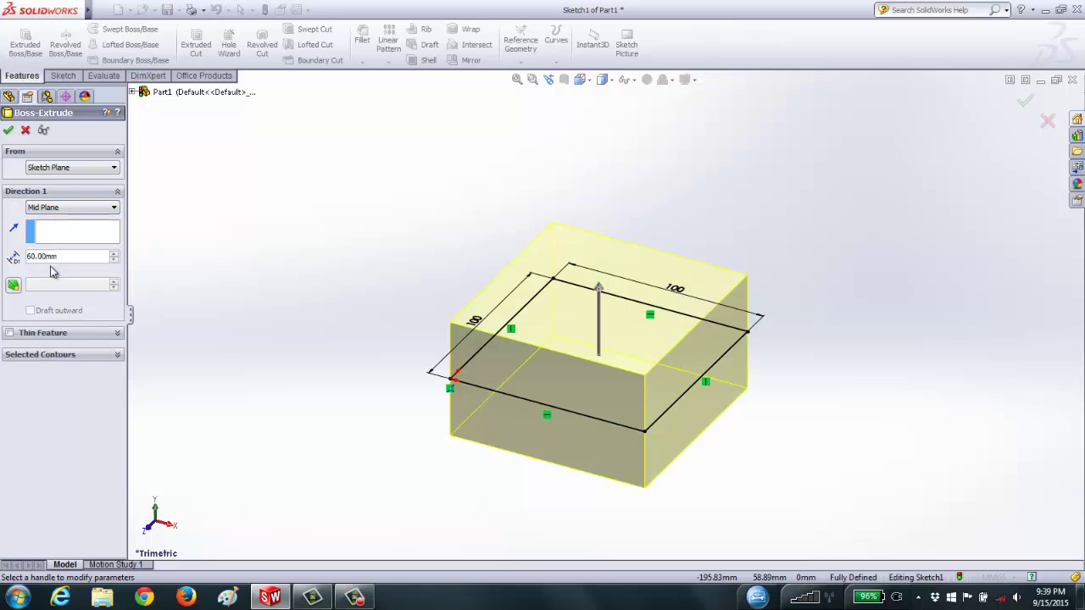
pyautogui.click(114, 256)
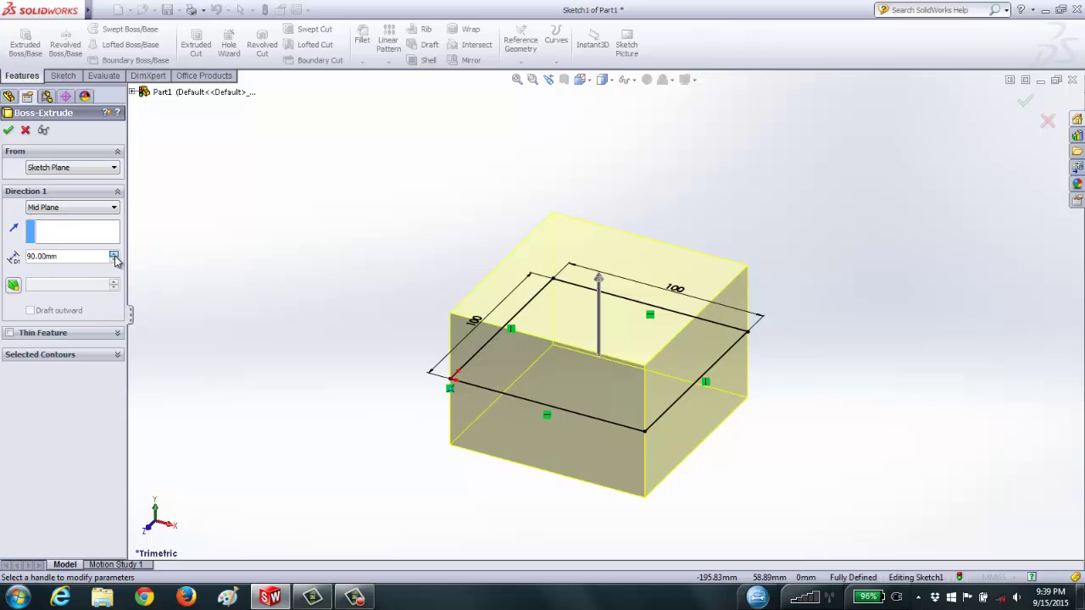
pyautogui.click(115, 256)
pyautogui.click(114, 256)
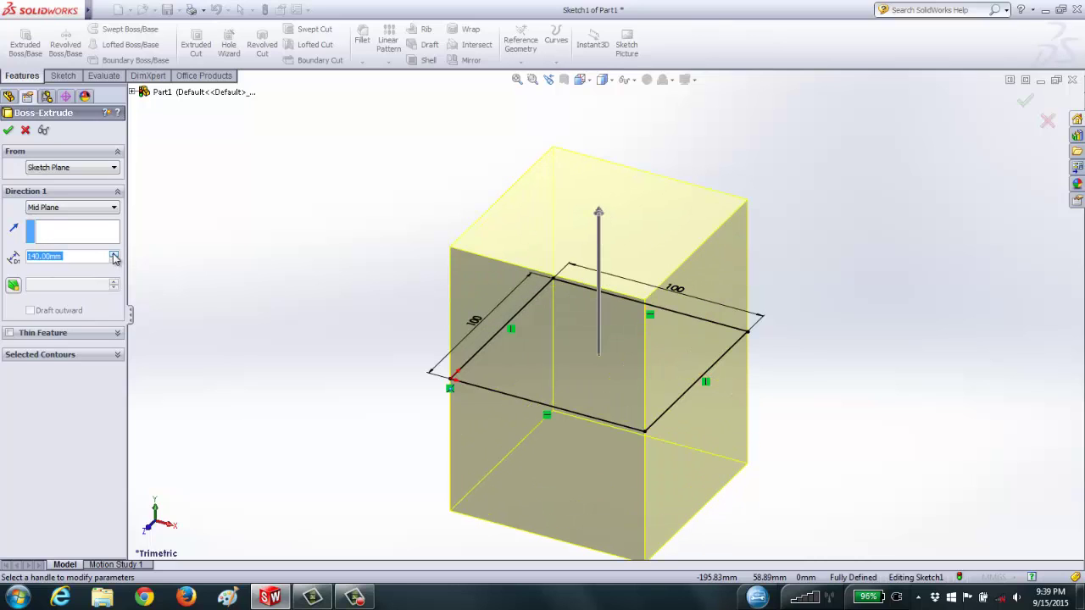
# Try the Blind, Up To Vertex, Up To Surface, Offset From Surface and Up To Body end conditions, then Mid Plane.
pyautogui.click(73, 211)
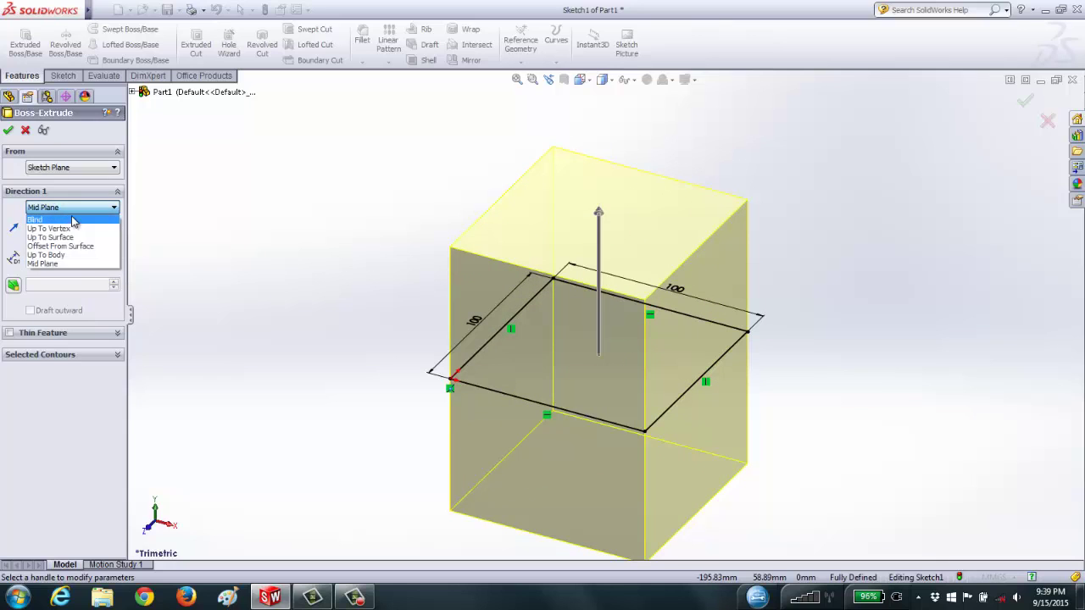
pyautogui.click(73, 222)
pyautogui.click(73, 212)
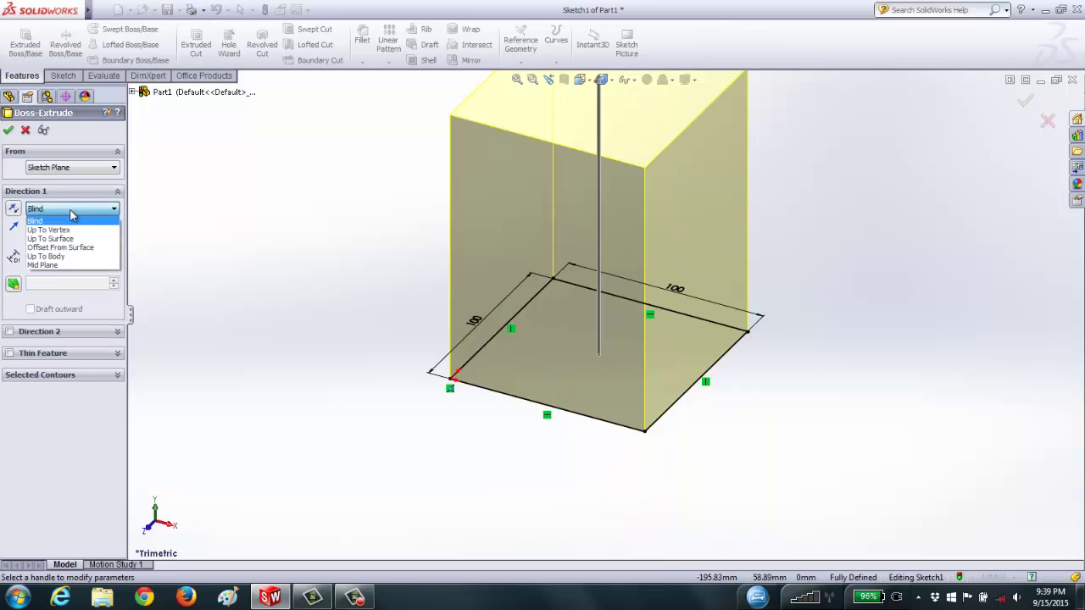
pyautogui.click(72, 230)
pyautogui.click(72, 209)
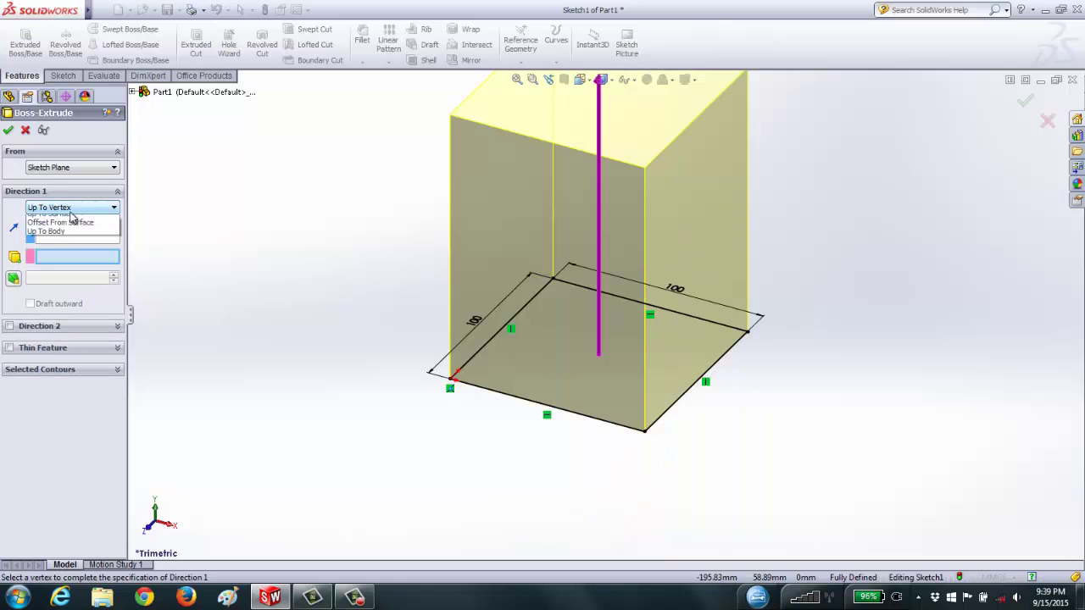
pyautogui.click(71, 244)
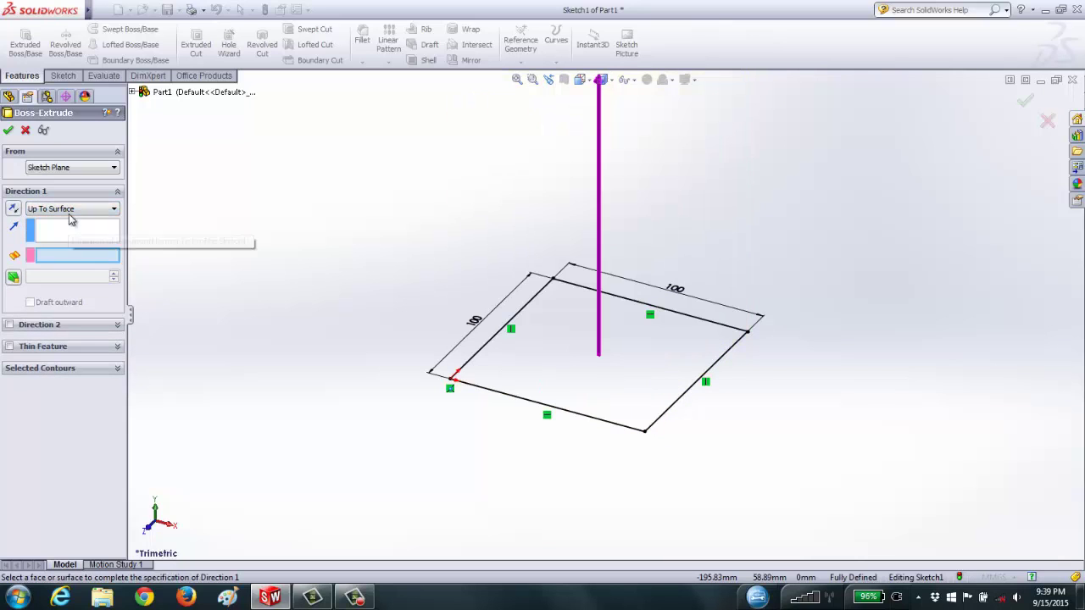
pyautogui.click(72, 210)
pyautogui.click(70, 254)
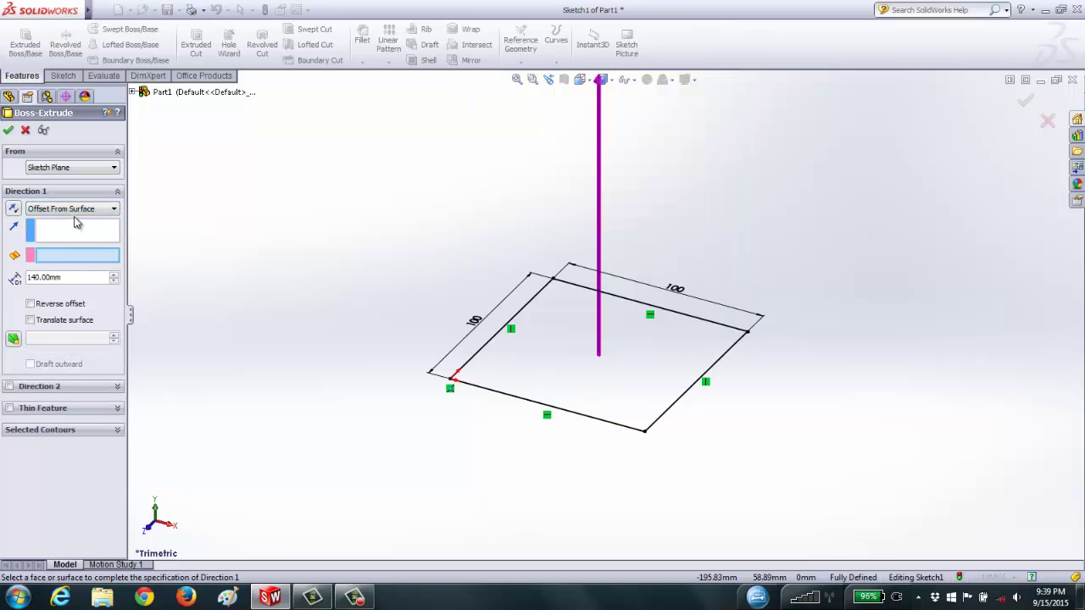
pyautogui.click(73, 212)
pyautogui.click(72, 256)
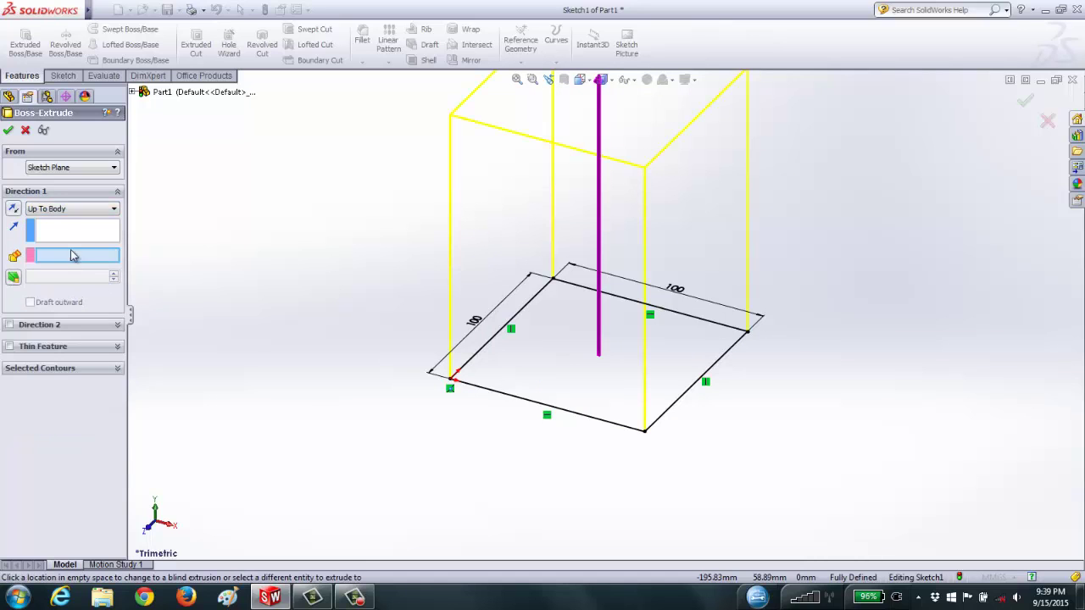
pyautogui.click(78, 214)
pyautogui.click(69, 268)
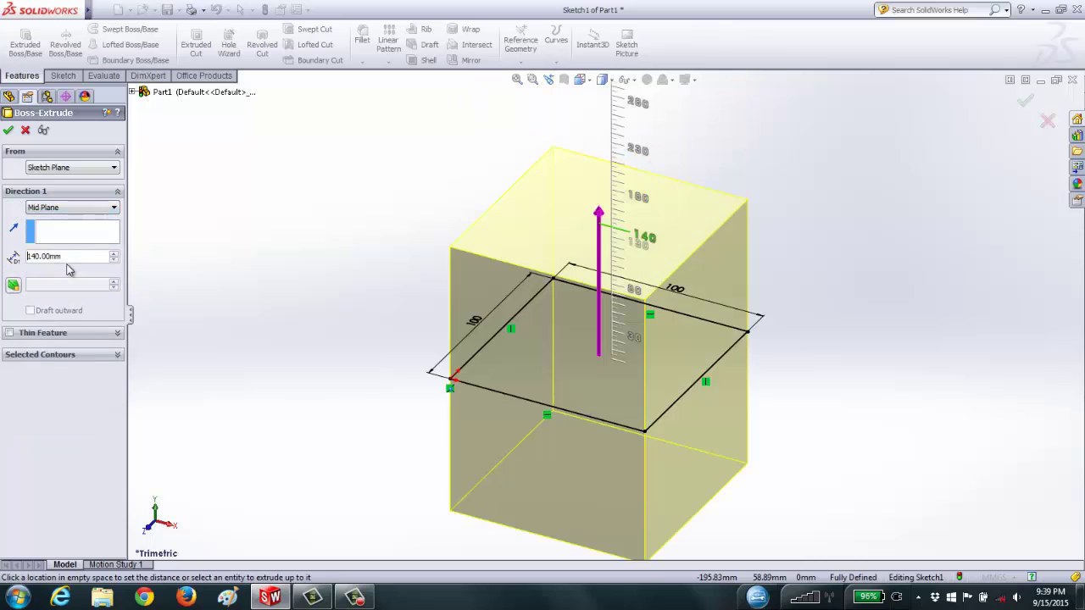
pyautogui.click(73, 210)
# Set the extrusion to Blind, 50 mm deep, and create Boss-Extrude1.
pyautogui.click(73, 222)
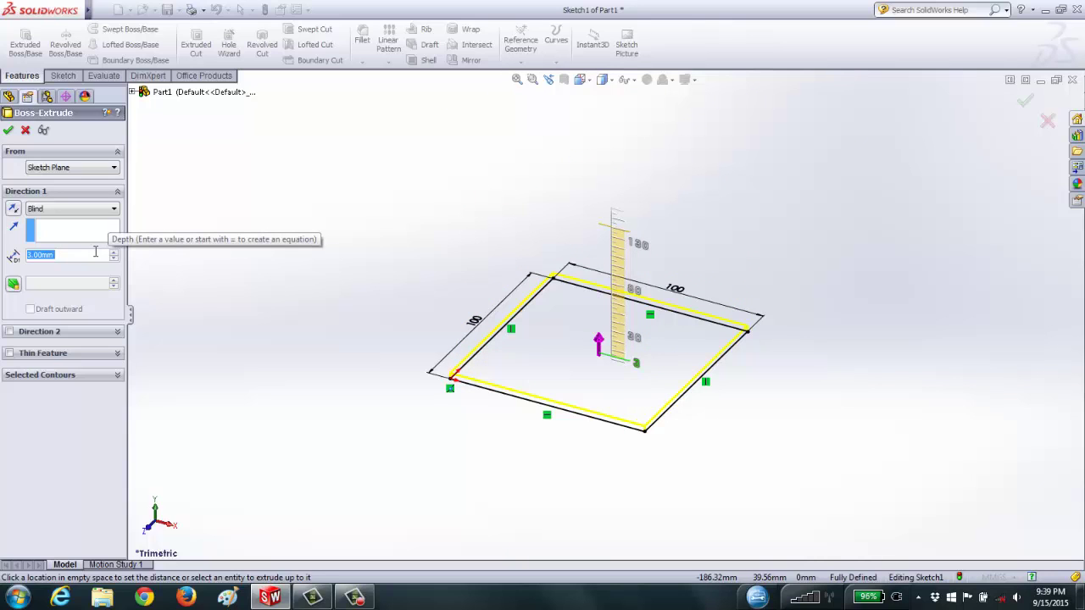
pyautogui.write('50')
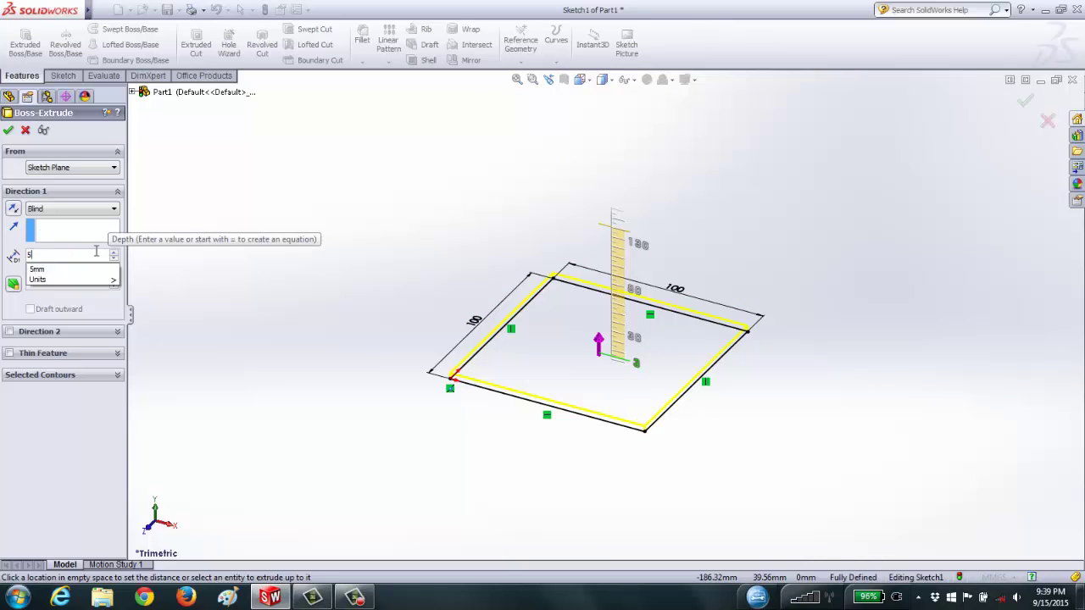
pyautogui.press('Return')
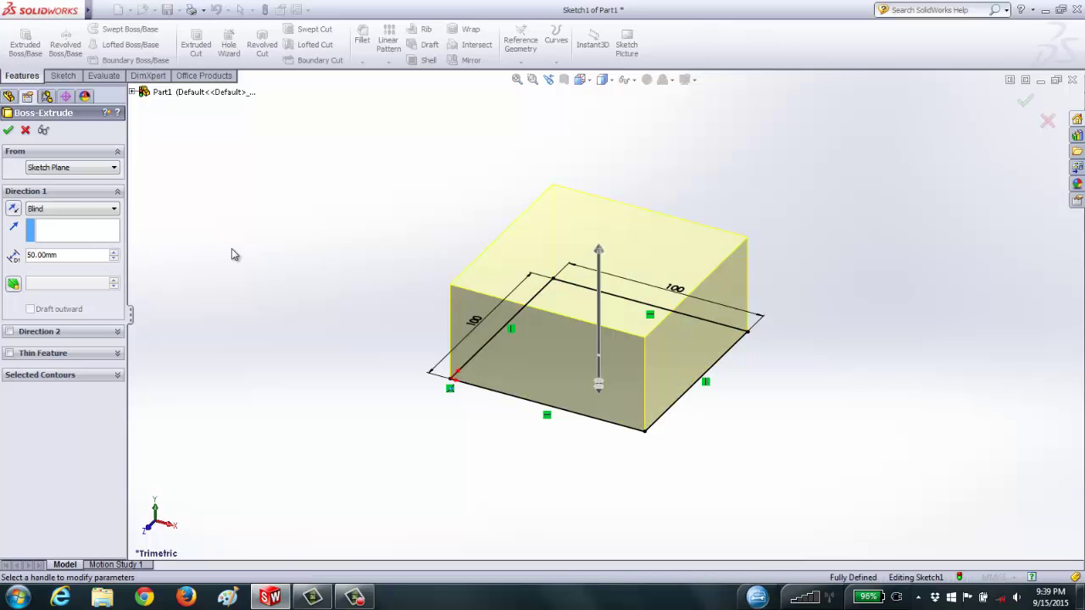
pyautogui.click(8, 130)
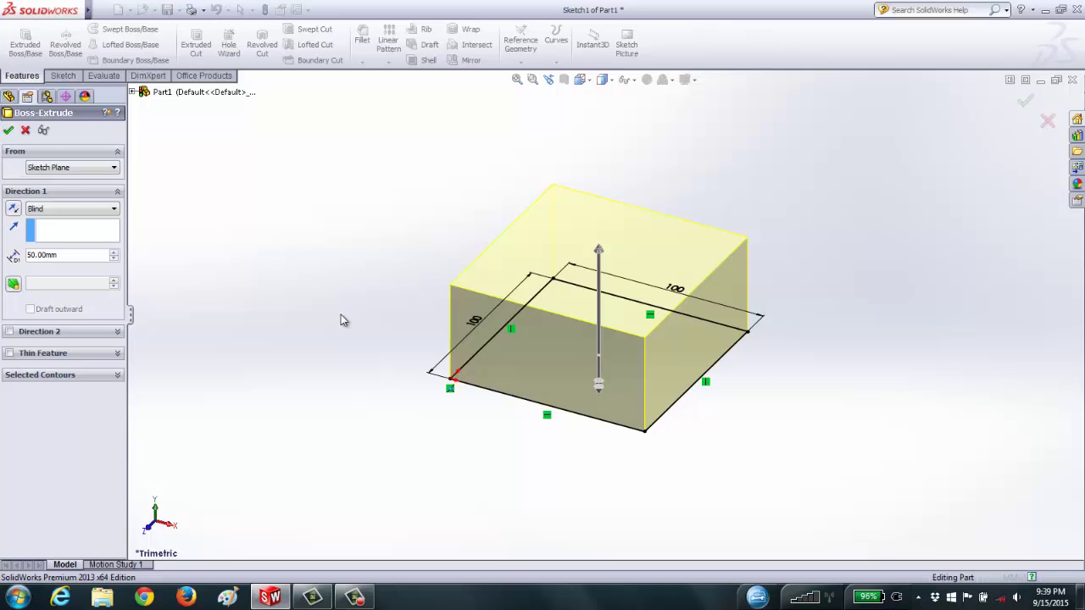
pyautogui.rightClick(52, 222)
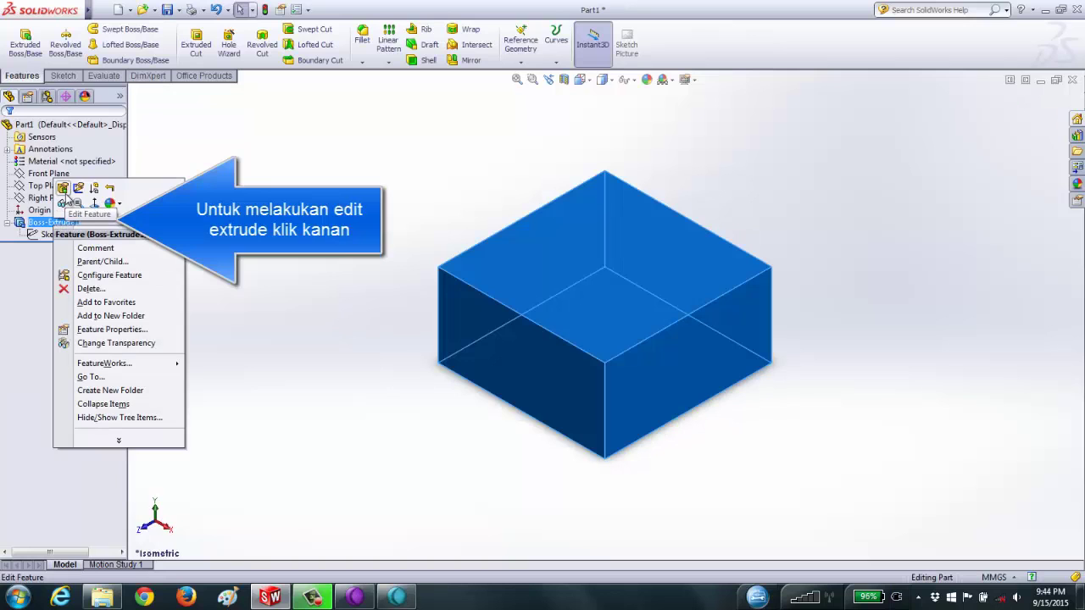
# Edit Boss-Extrude1 to raise its depth from 50 to 150 mm, then orbit the block.
pyautogui.click(68, 187)
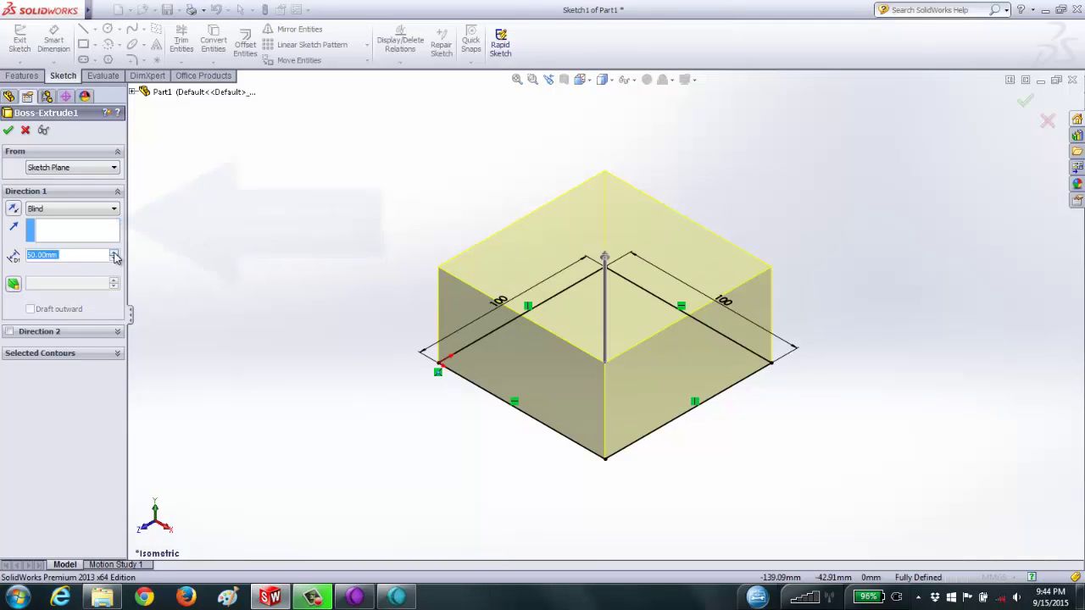
pyautogui.click(114, 253)
pyautogui.click(114, 253)
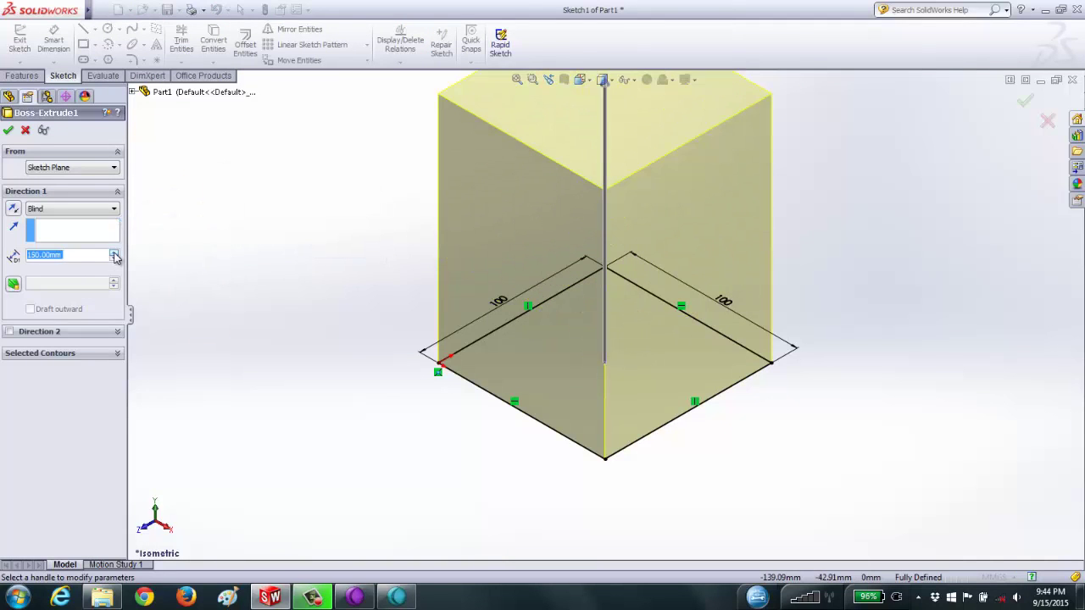
pyautogui.click(7, 132)
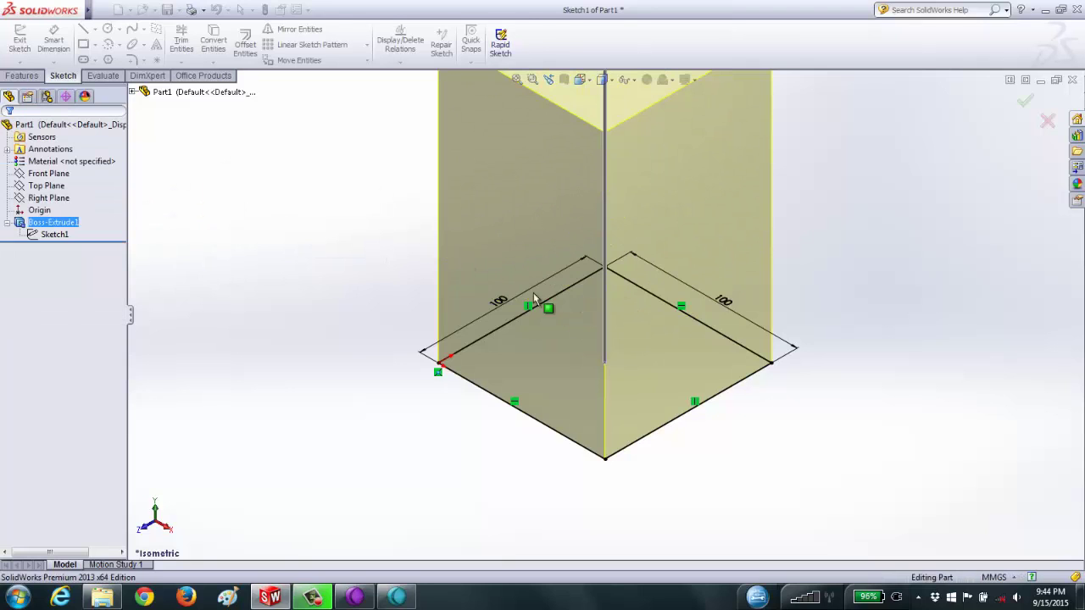
pyautogui.moveTo(520, 269)
pyautogui.mouseDown(button='middle')
pyautogui.moveTo(484, 337)
pyautogui.moveTo(450, 347)
pyautogui.moveTo(438, 314)
pyautogui.moveTo(448, 361)
pyautogui.mouseUp(button='middle')
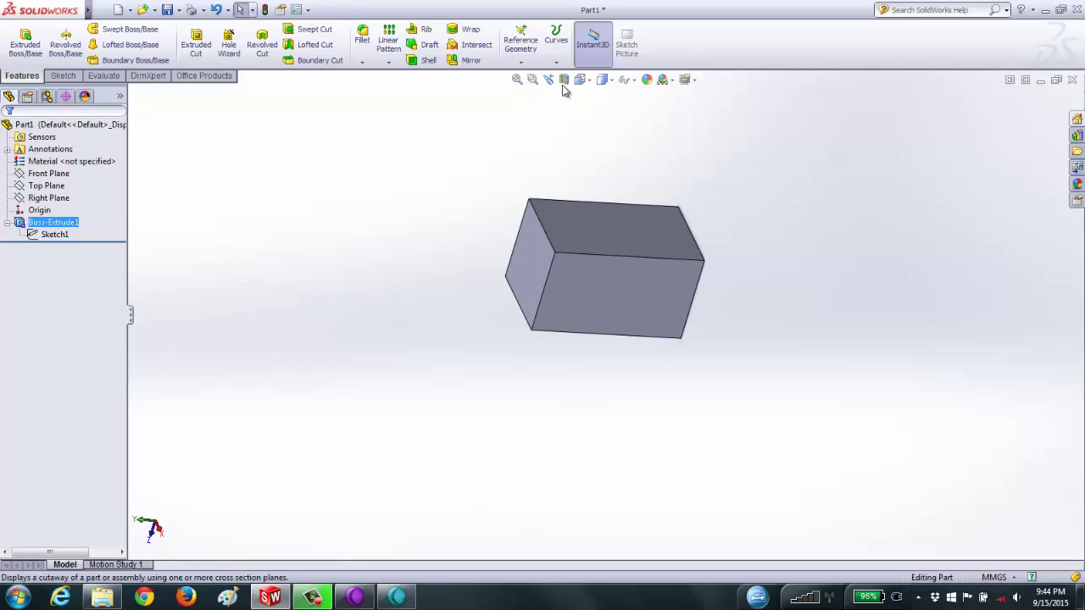
pyautogui.click(583, 80)
pyautogui.click(631, 129)
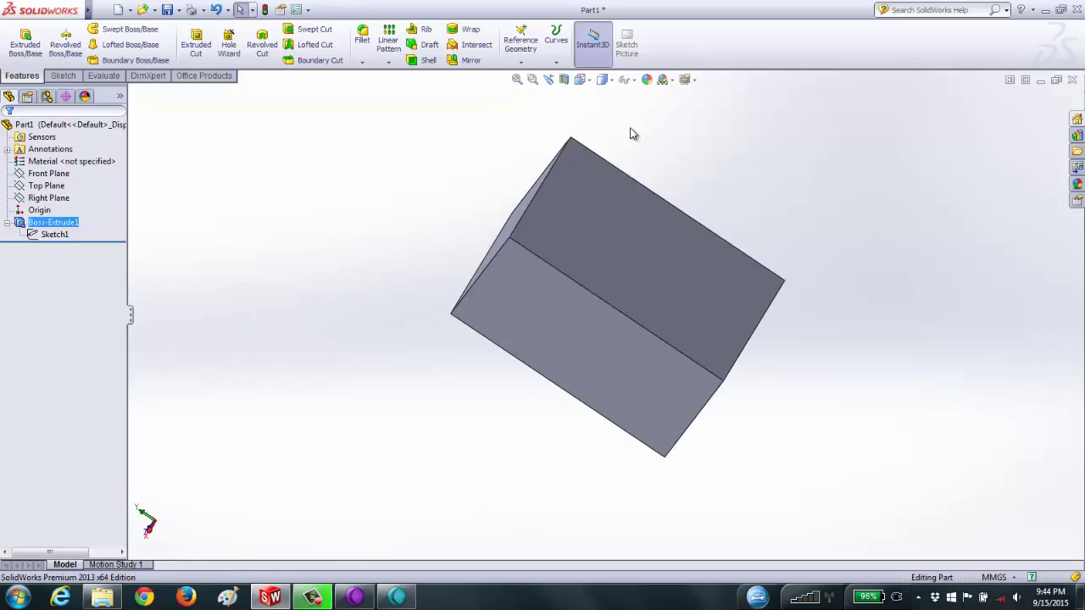
pyautogui.click(585, 82)
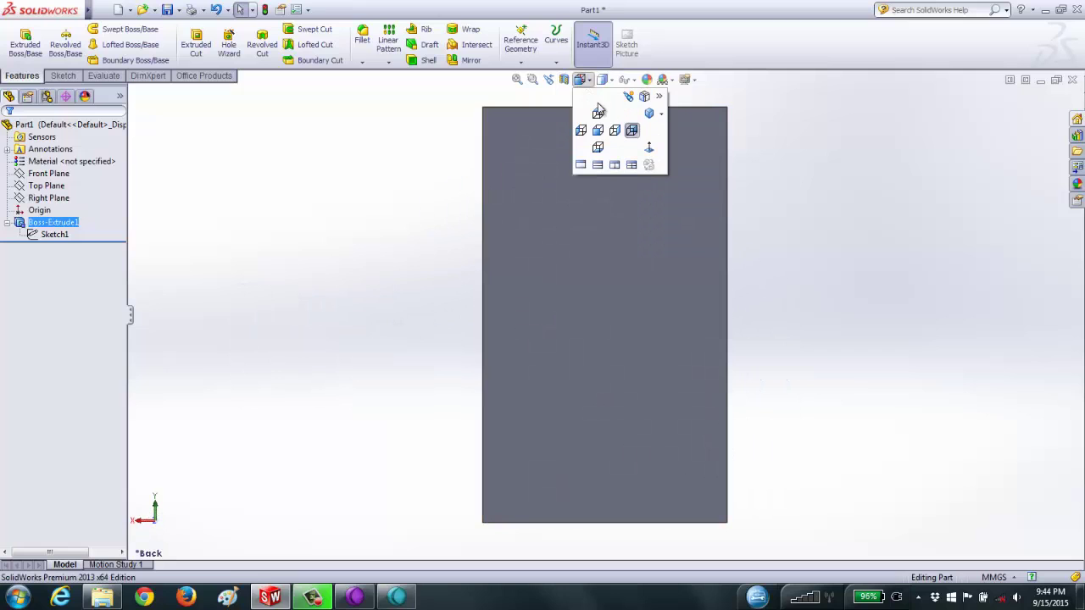
pyautogui.click(648, 116)
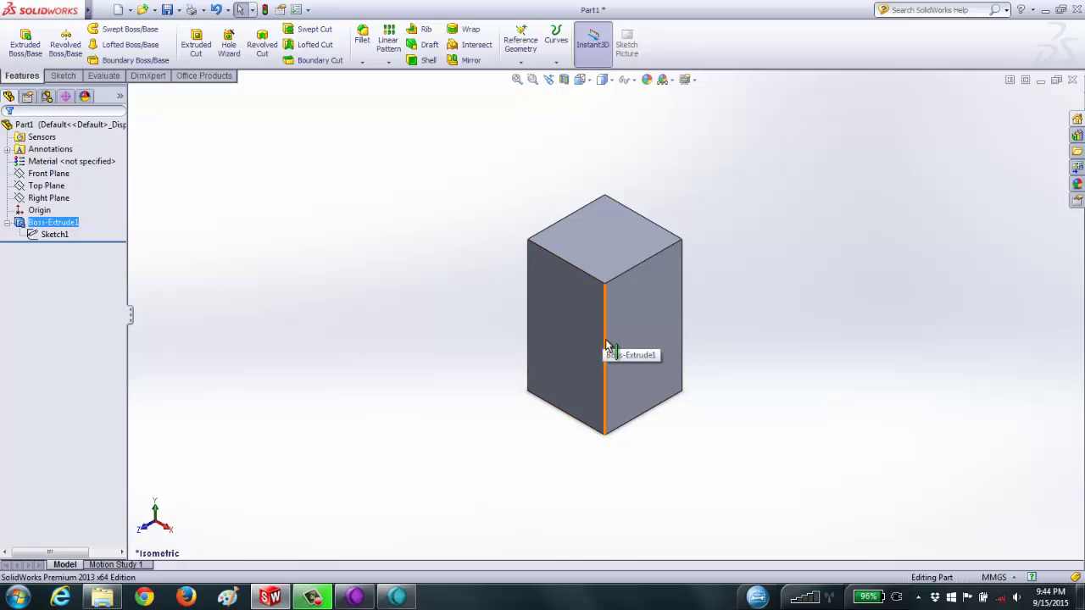
pyautogui.moveTo(489, 298)
pyautogui.mouseDown(button='middle')
pyautogui.moveTo(387, 346)
pyautogui.moveTo(339, 242)
pyautogui.moveTo(415, 254)
pyautogui.mouseUp(button='middle')
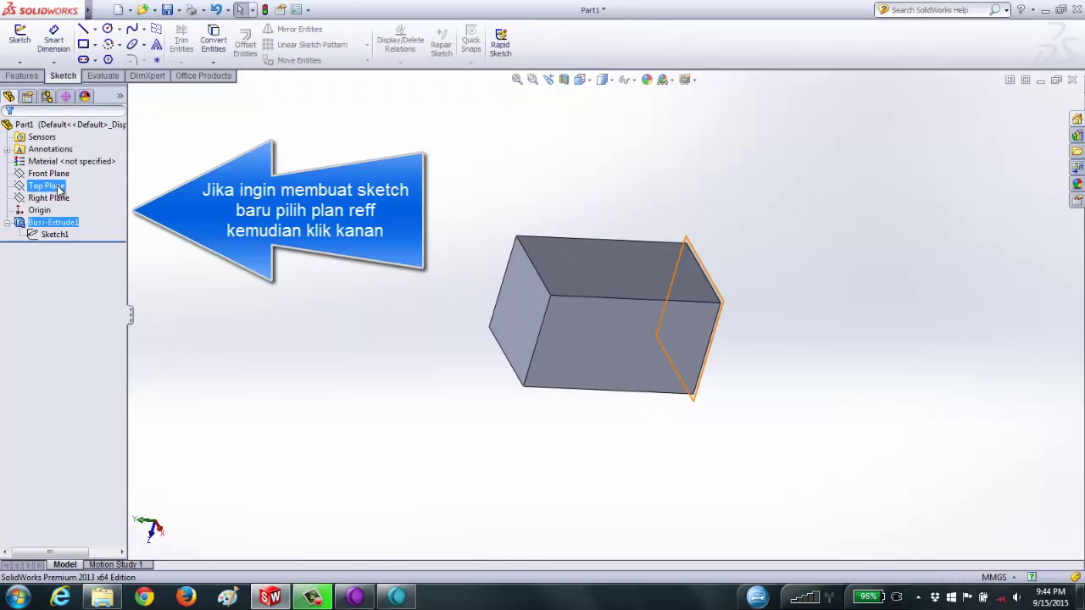
# Start Sketch2 on the Top Plane with the view set to Top, looking down on the block.
pyautogui.click(46, 185)
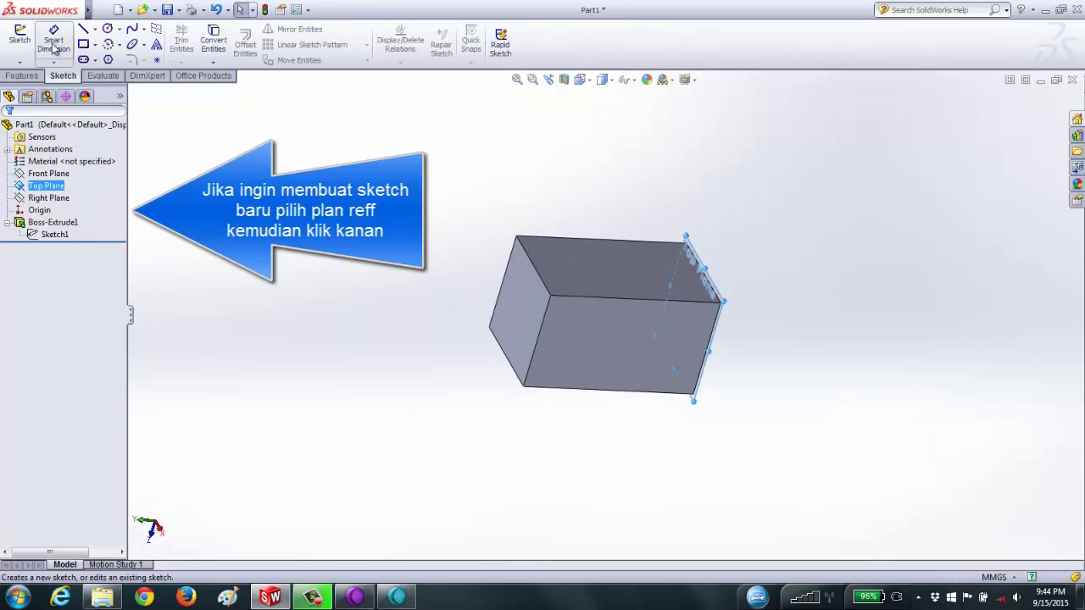
pyautogui.click(20, 36)
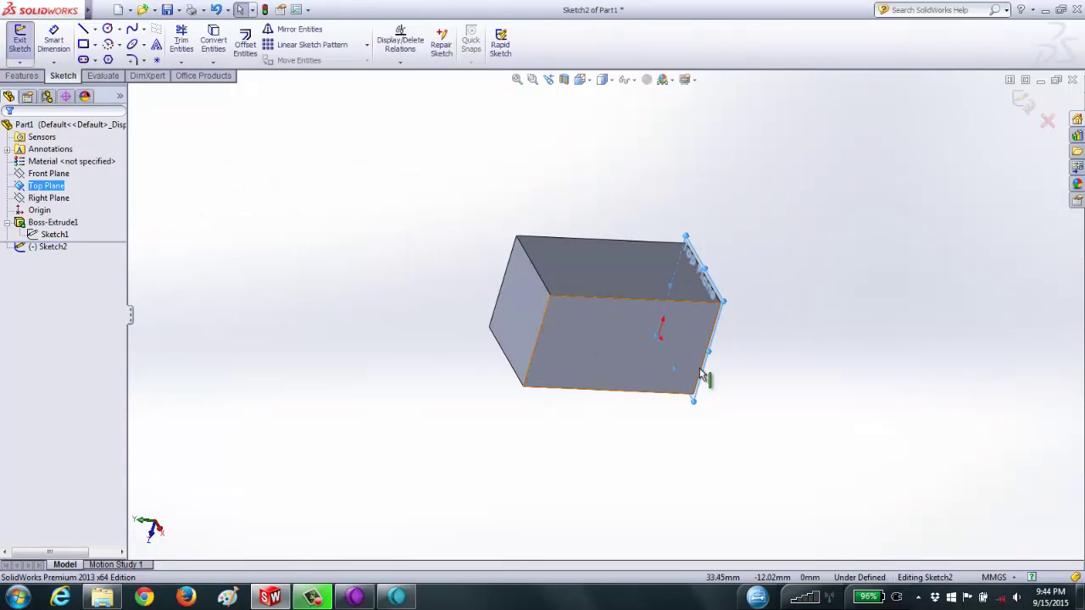
pyautogui.click(585, 86)
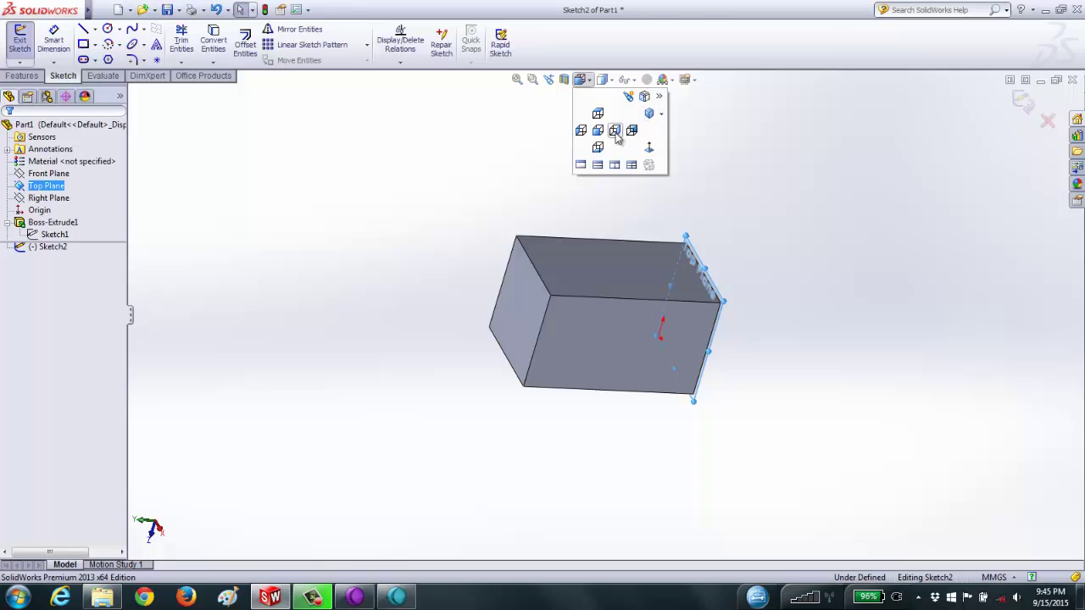
pyautogui.click(600, 131)
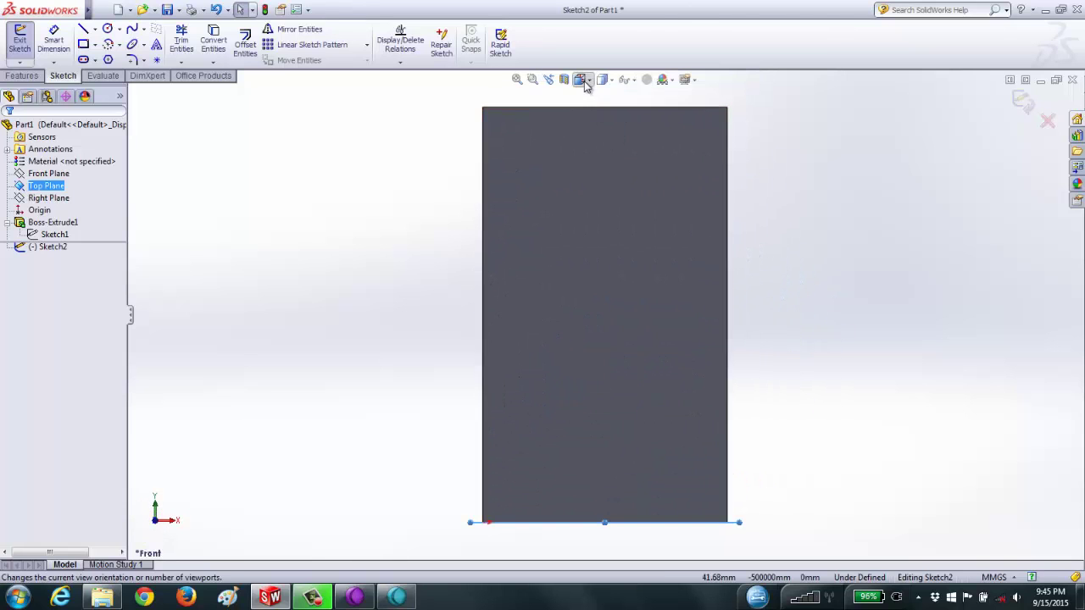
pyautogui.click(596, 113)
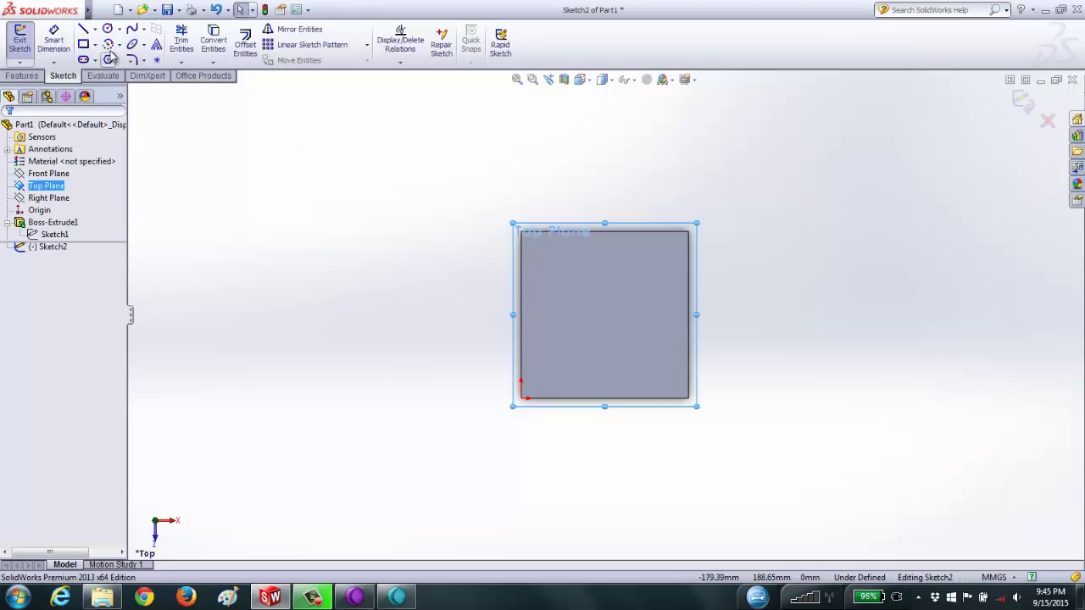
pyautogui.click(84, 44)
pyautogui.click(788, 240)
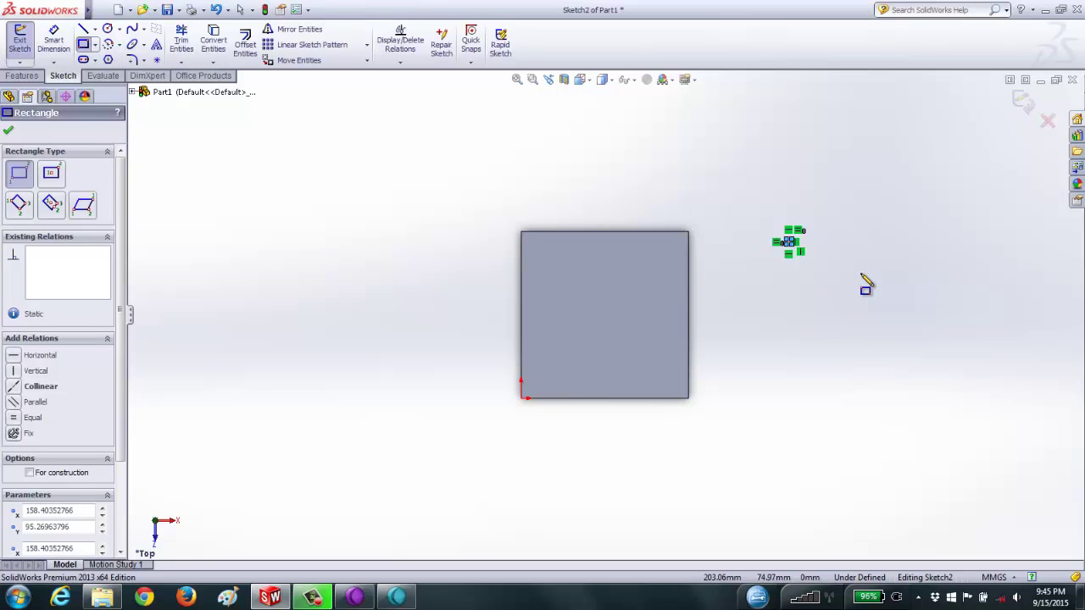
pyautogui.press('Escape')
# Dimension the small square's top edge to 60 mm.
pyautogui.press('z')
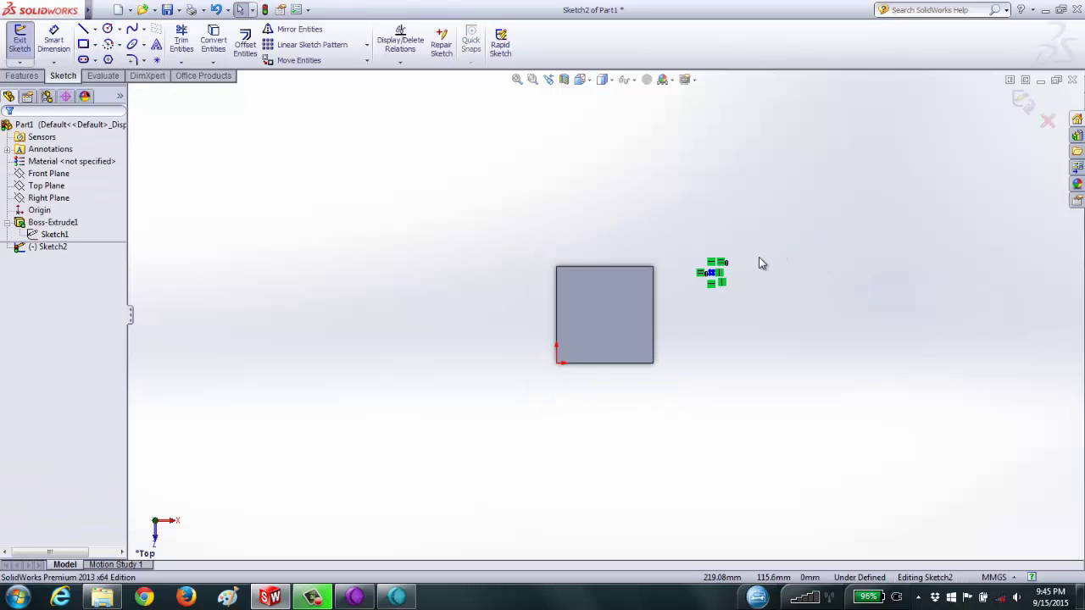
pyautogui.scroll(-4, 760, 263)
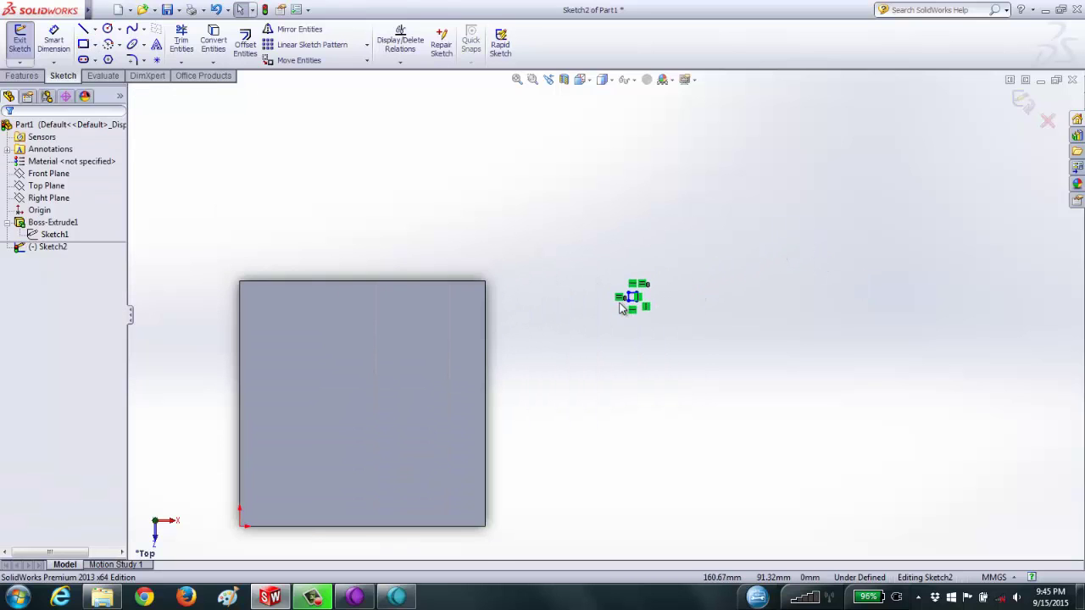
pyautogui.rightClick(561, 193)
pyautogui.click(658, 108)
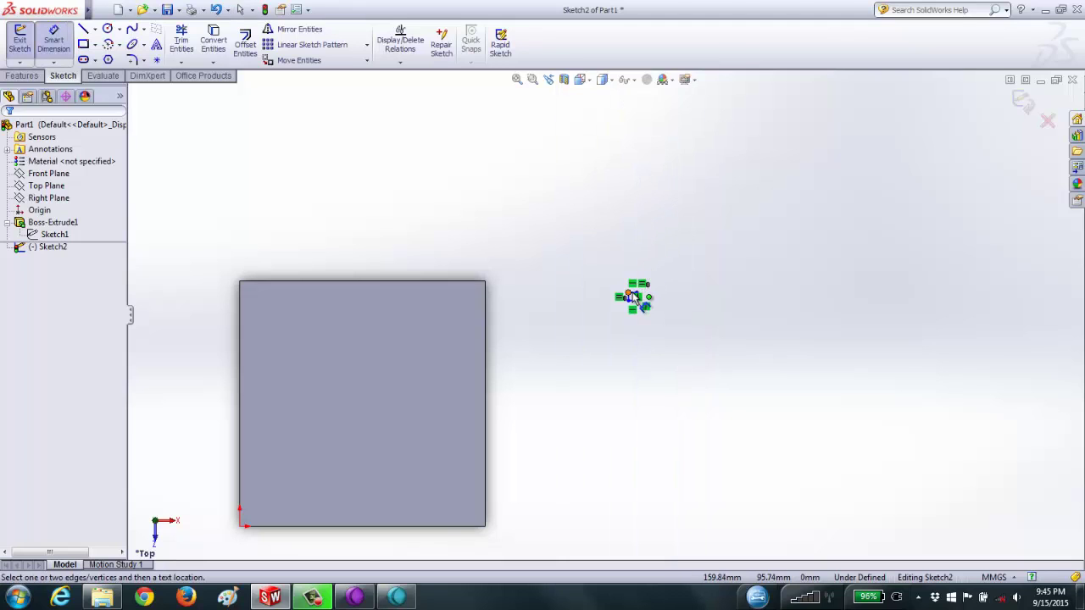
pyautogui.scroll(-5, 636, 296)
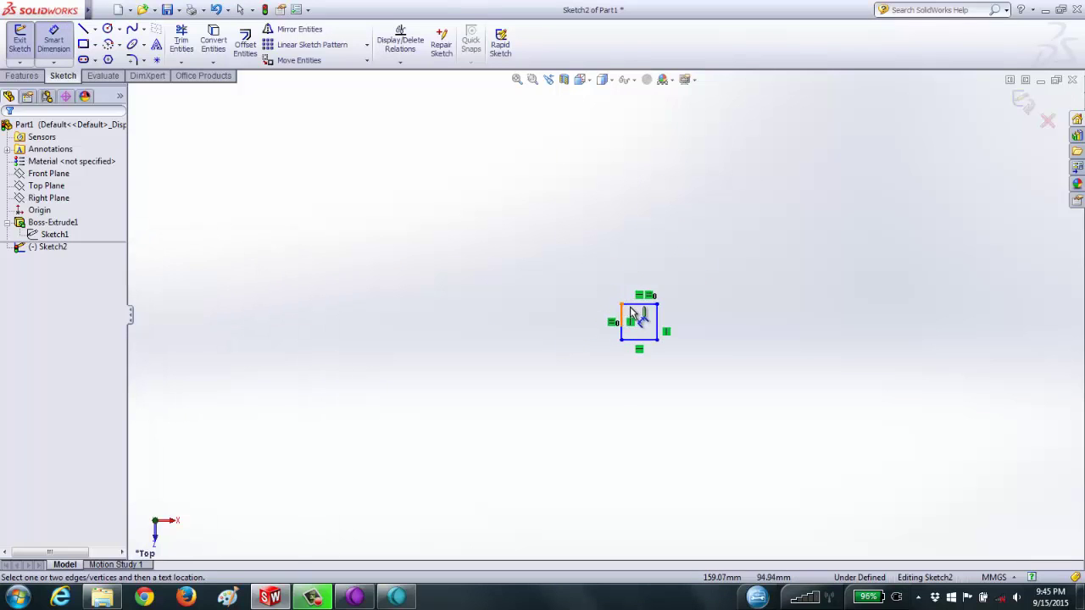
pyautogui.click(638, 303)
pyautogui.click(652, 247)
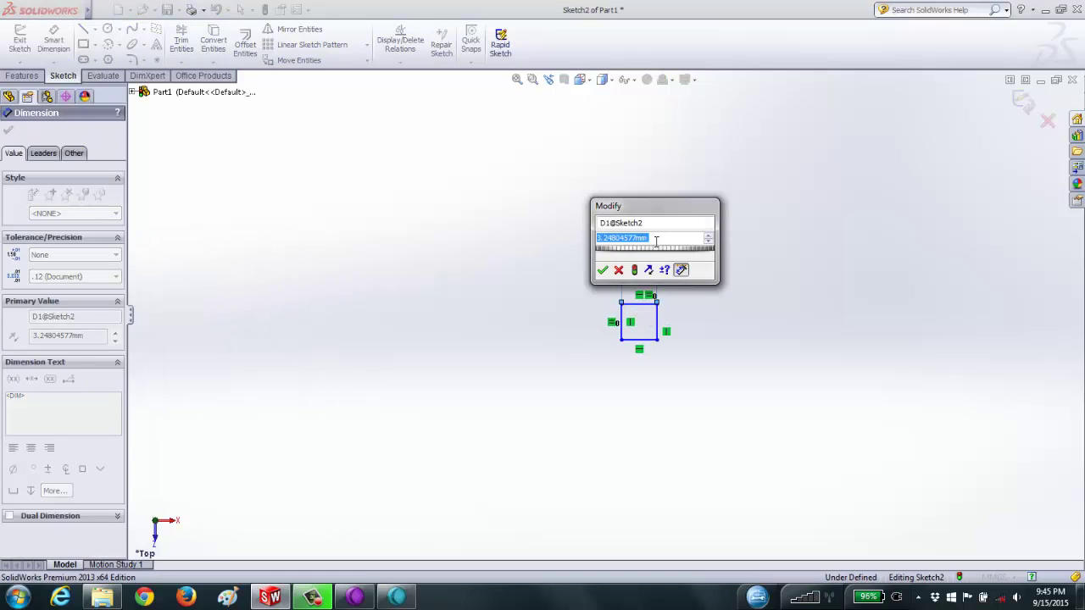
pyautogui.write('60')
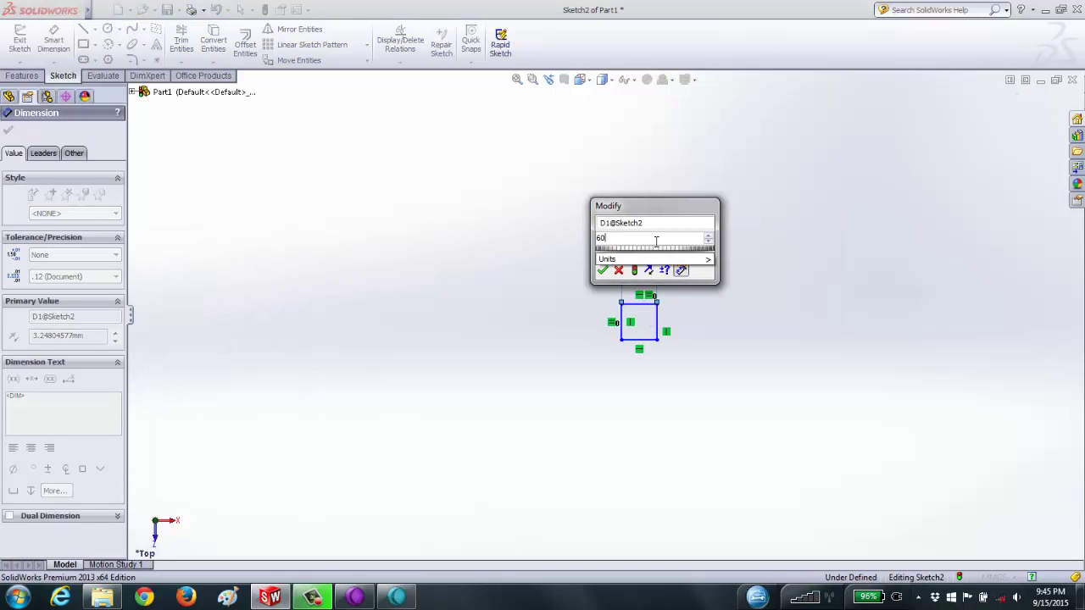
pyautogui.press('Return')
# Try dimensioning the left edge, then discard the redundant height dimension.
pyautogui.scroll(5, 657, 254)
pyautogui.scroll(3, 652, 322)
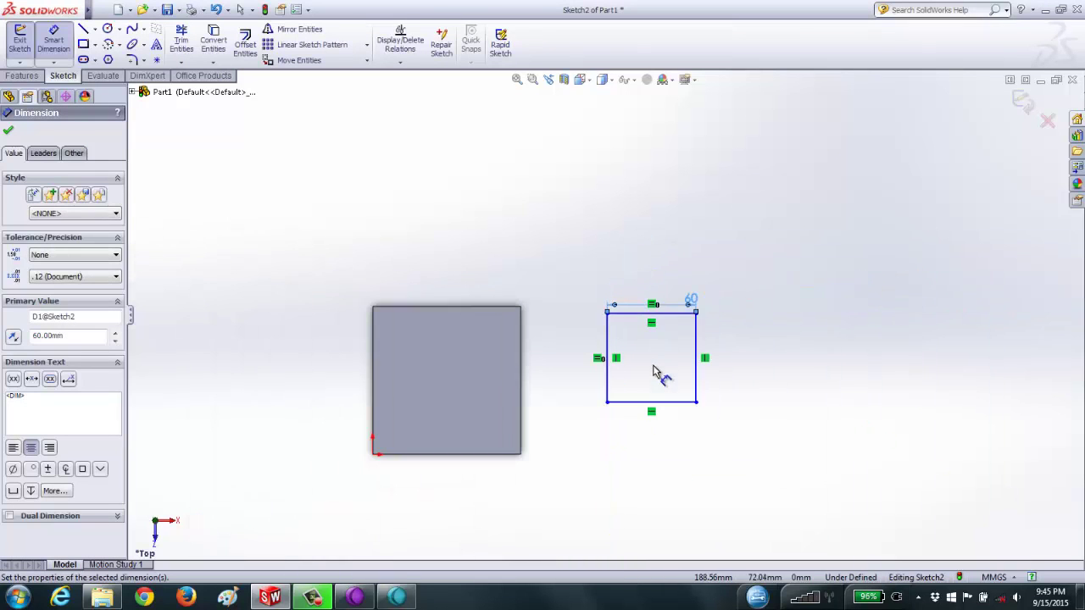
pyautogui.scroll(-2, 658, 375)
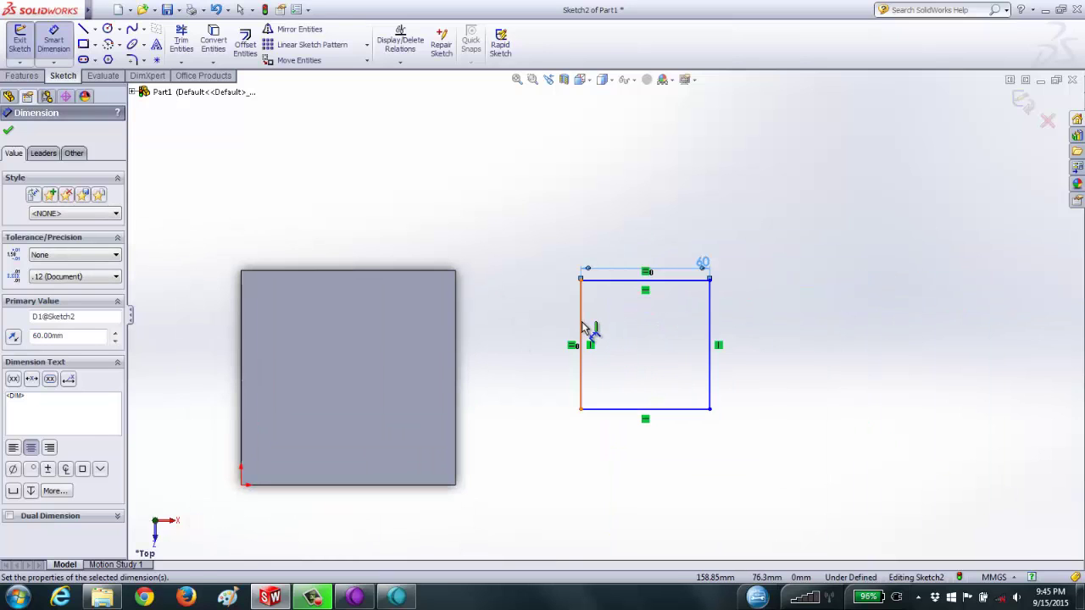
pyautogui.click(581, 329)
pyautogui.click(557, 337)
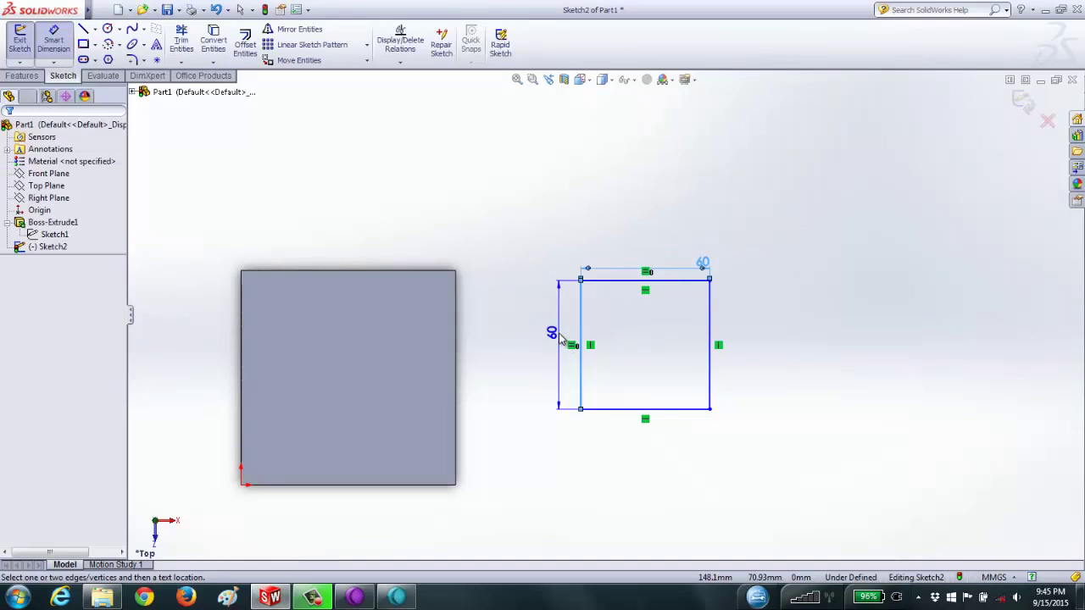
pyautogui.click(627, 321)
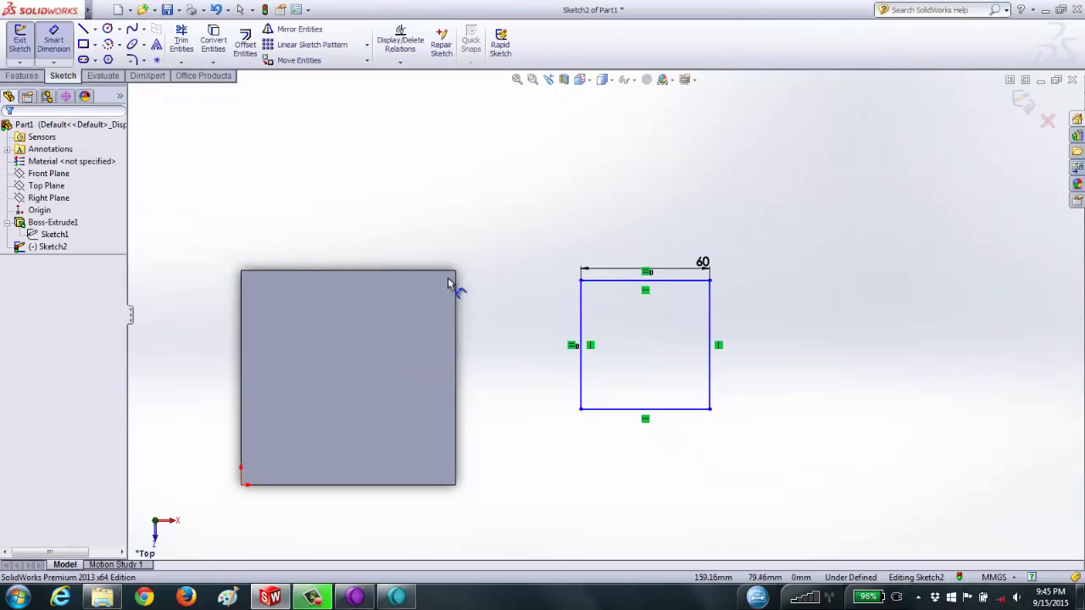
# Extrude the 60 mm square sketch Up To Surface, ending at the tall block's front face.
pyautogui.click(22, 76)
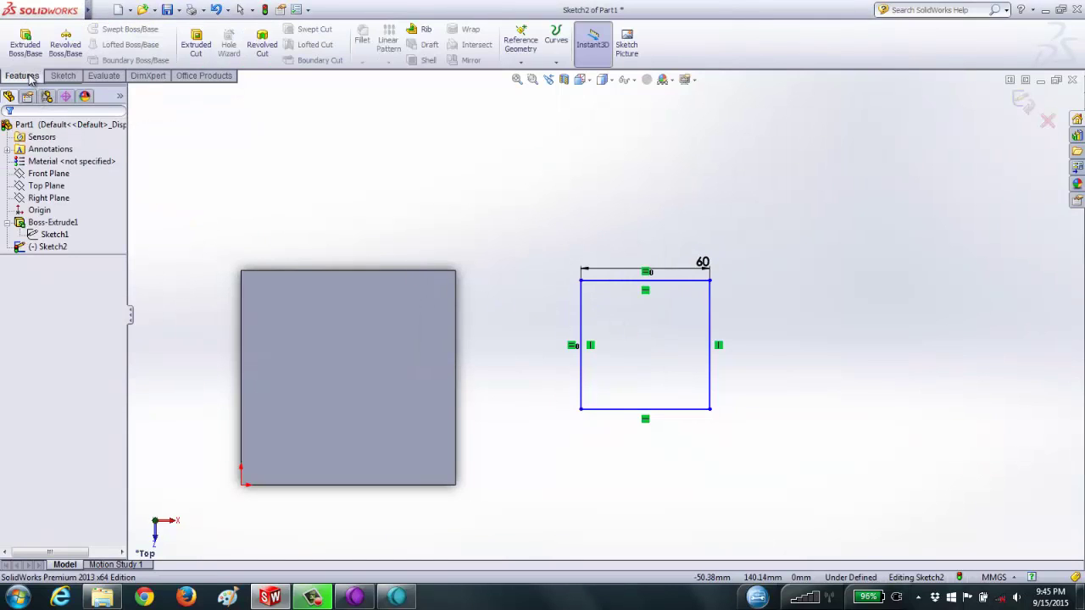
pyautogui.click(25, 43)
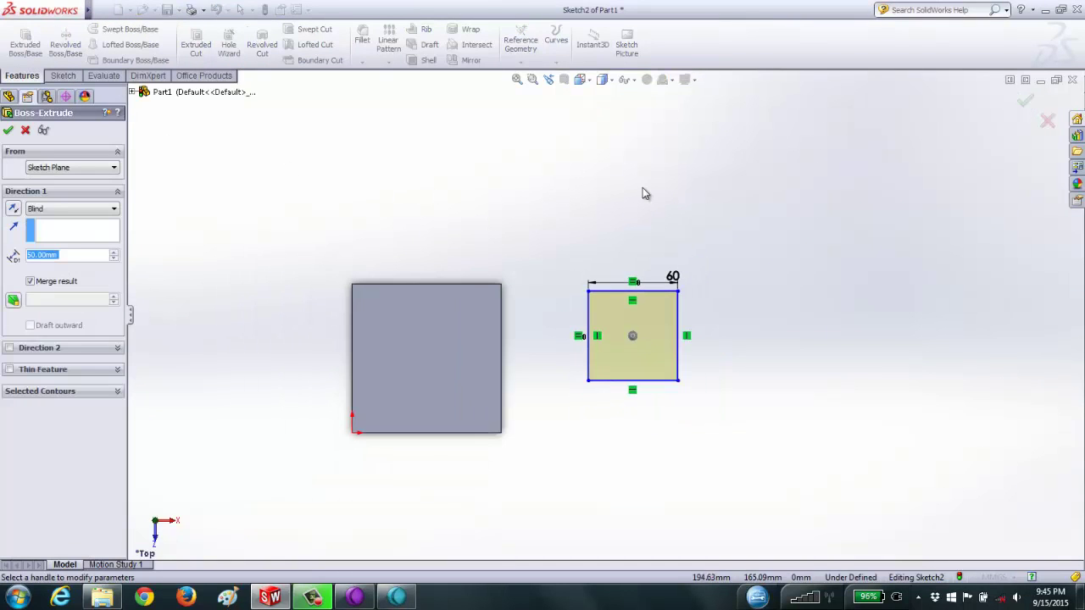
pyautogui.click(49, 209)
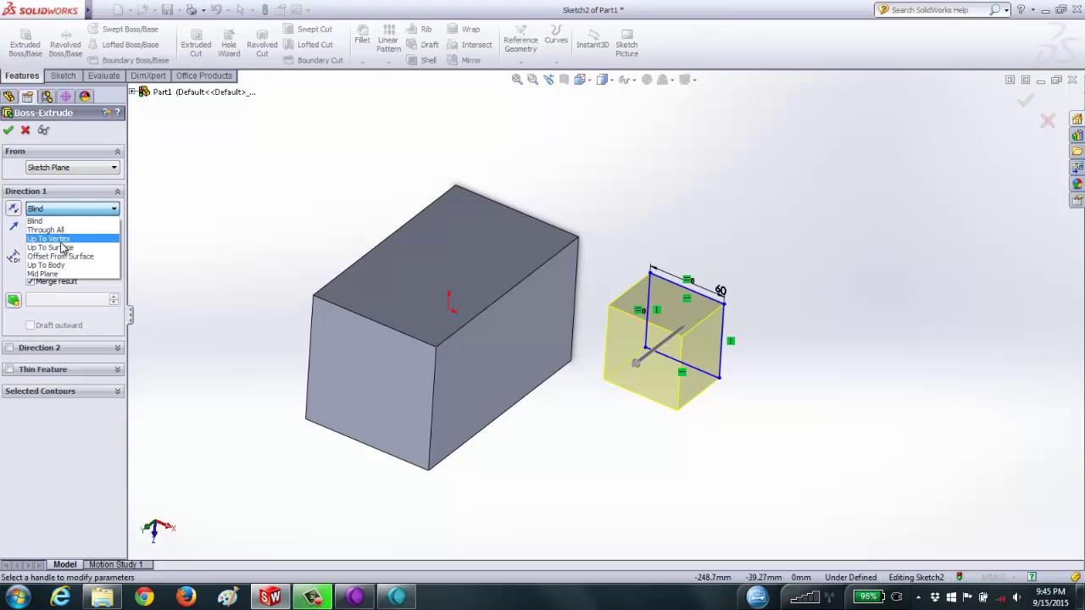
pyautogui.click(63, 247)
pyautogui.click(361, 362)
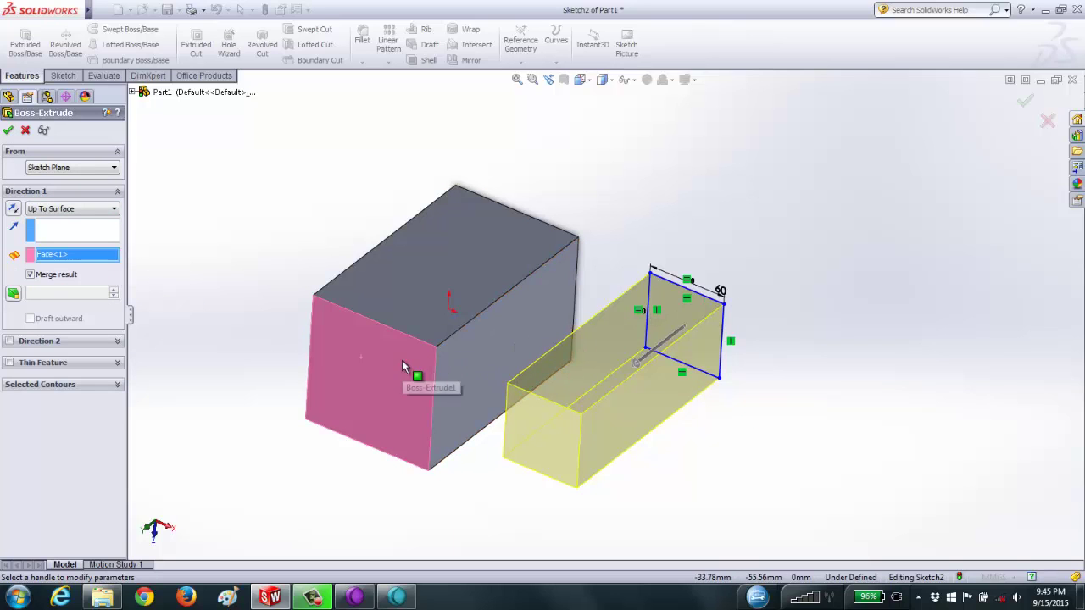
pyautogui.click(8, 131)
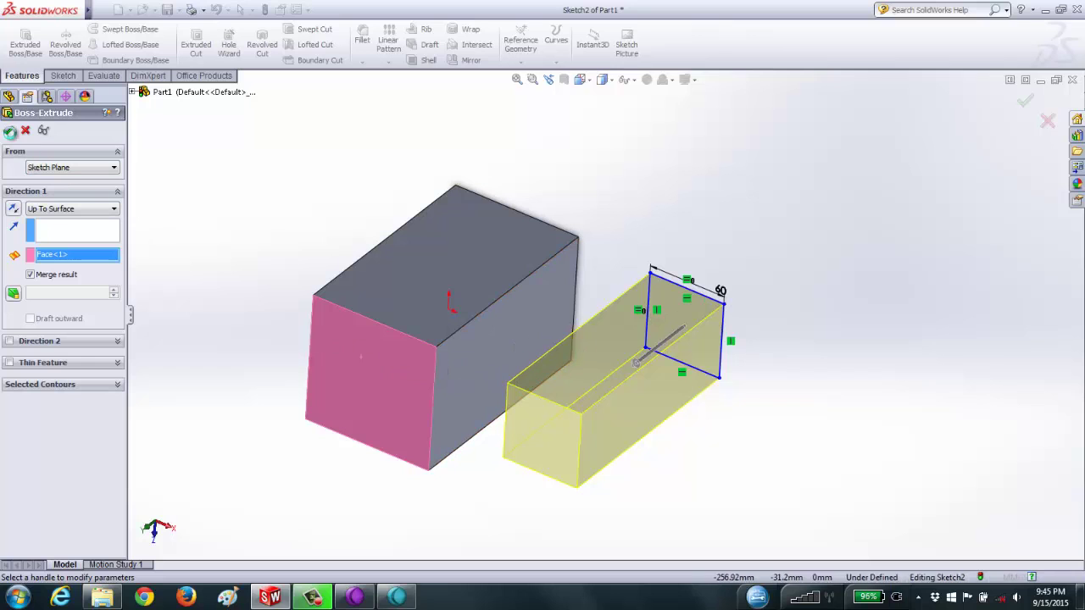
pyautogui.moveTo(588, 426)
pyautogui.mouseDown(button='middle')
pyautogui.moveTo(569, 424)
pyautogui.moveTo(591, 437)
pyautogui.mouseUp(button='middle')
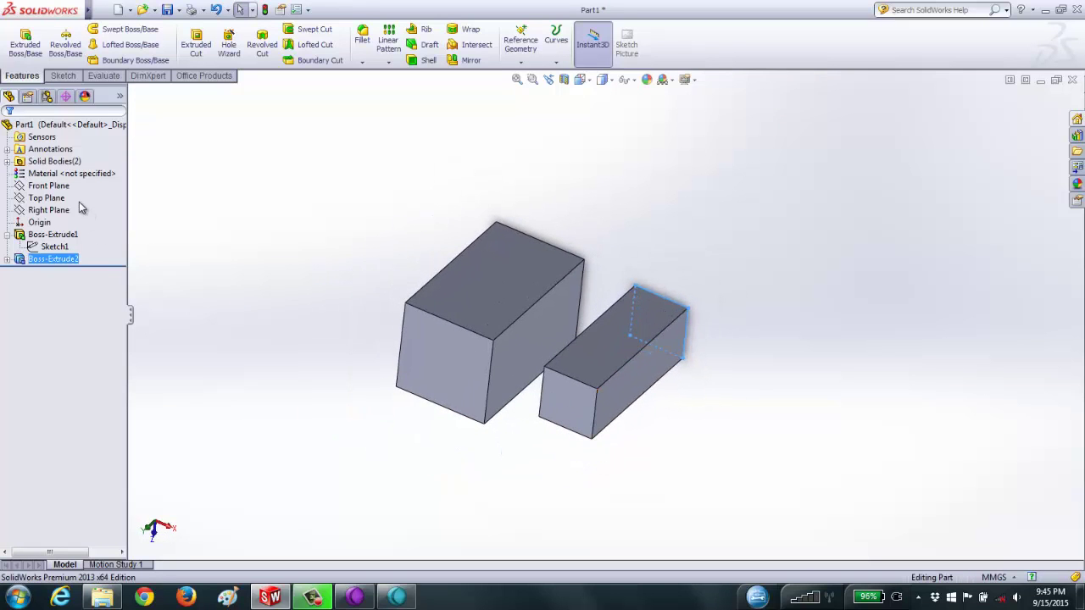
# Sketch a circle of radius about 28.83 mm on the Top Plane beside the bar.
pyautogui.click(49, 200)
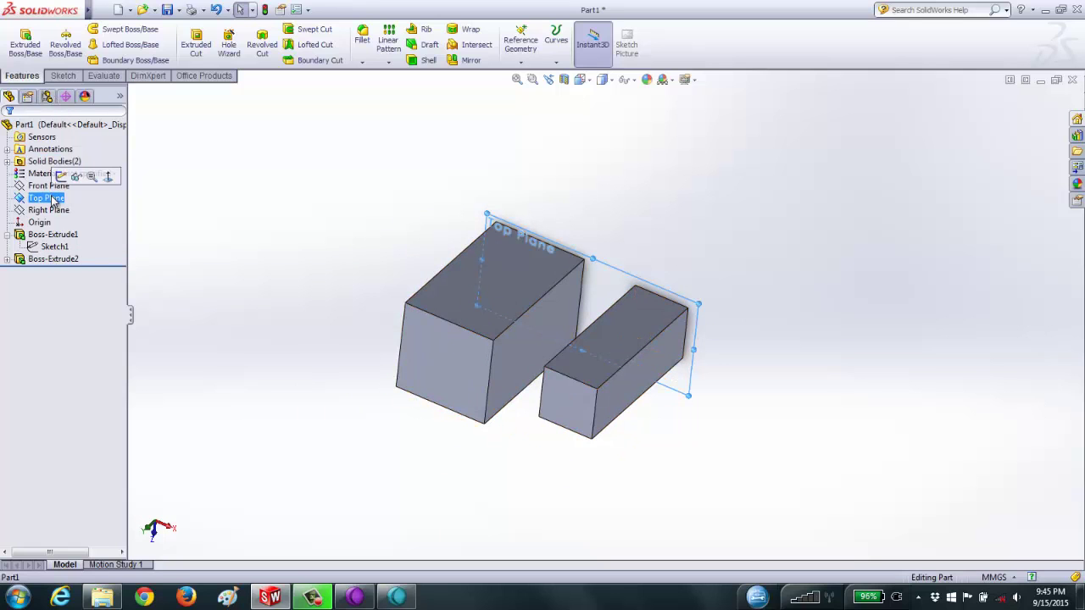
pyautogui.click(61, 176)
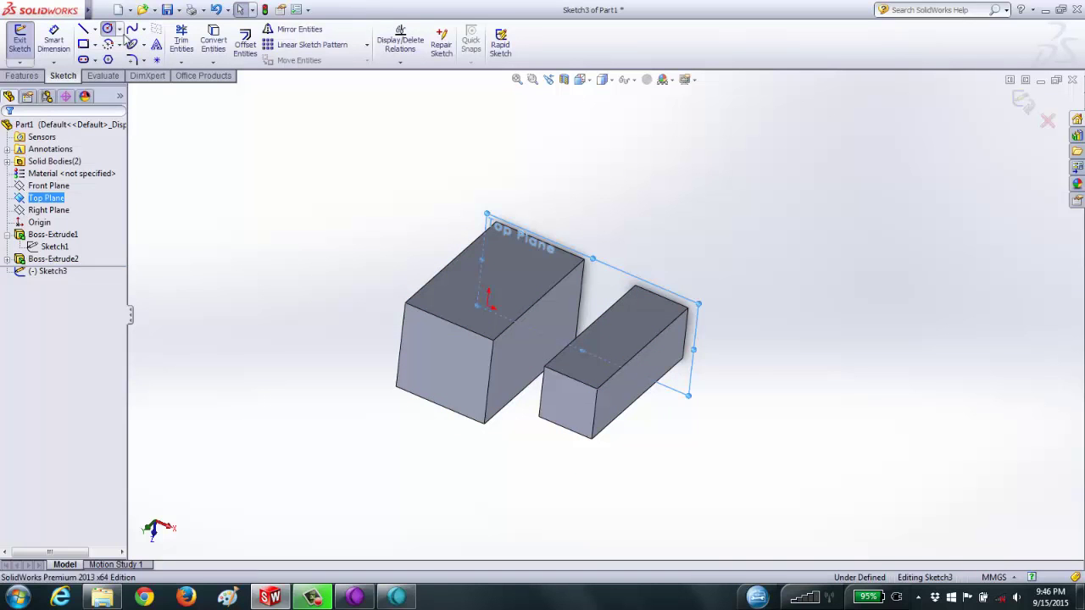
pyautogui.click(108, 29)
pyautogui.click(743, 365)
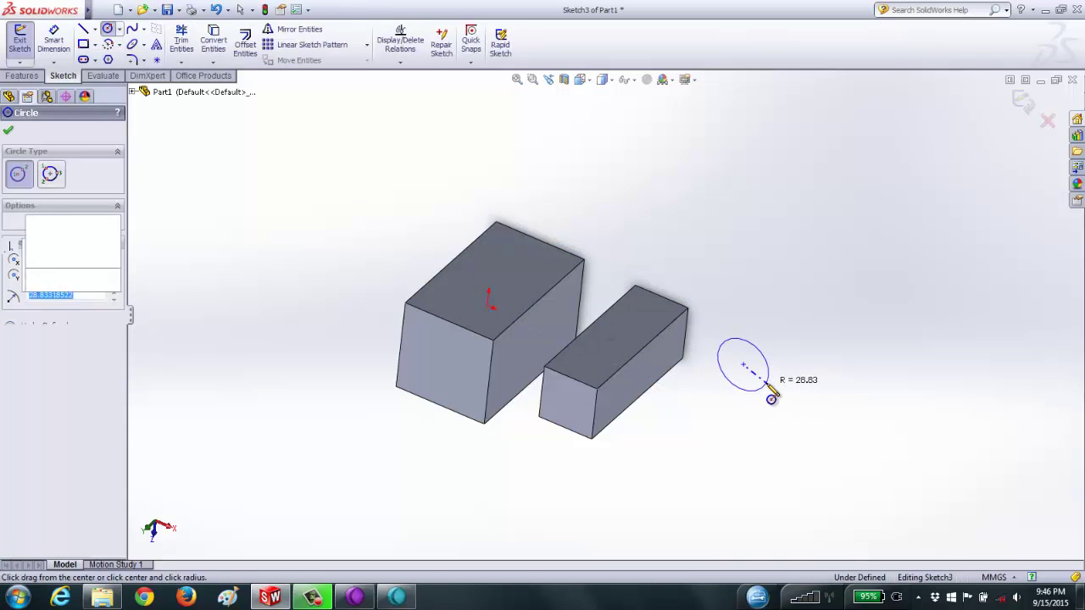
pyautogui.click(763, 384)
# Extrude the circle Mid Plane with a 250 mm depth.
pyautogui.click(22, 75)
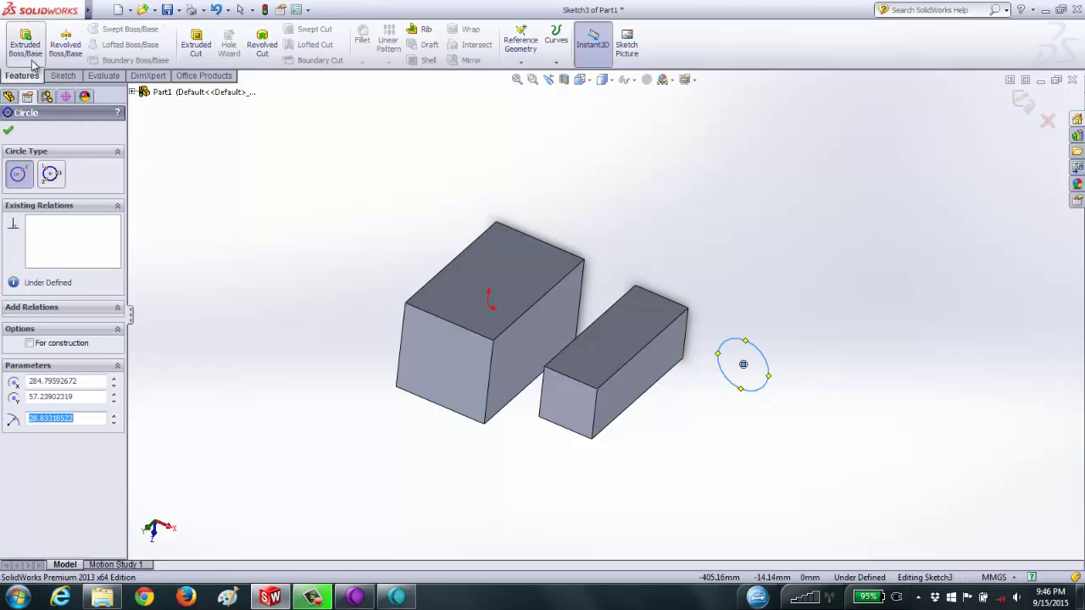
pyautogui.click(25, 44)
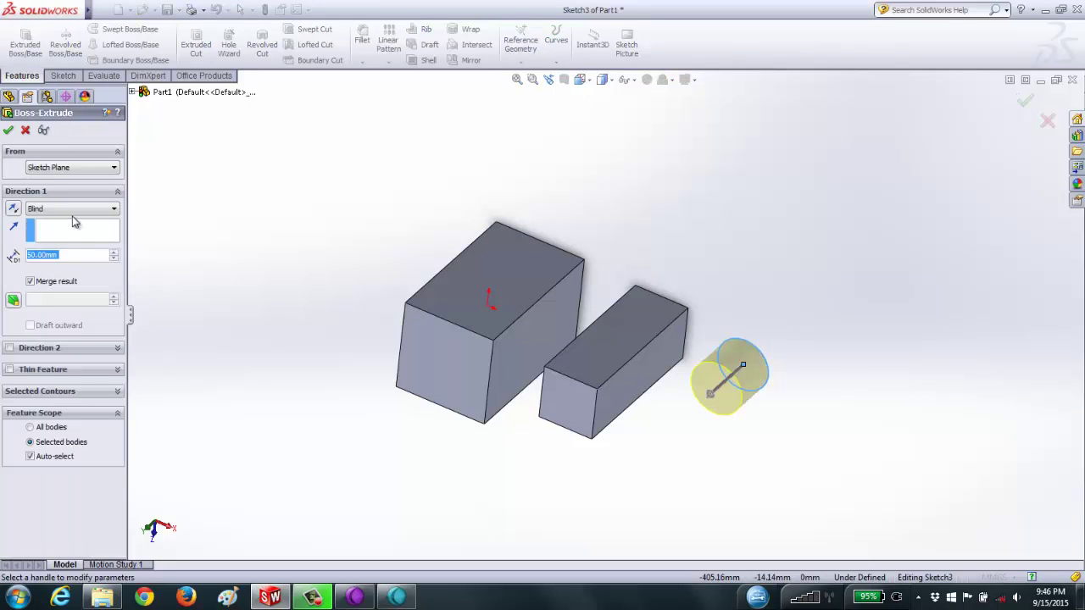
pyautogui.click(73, 209)
pyautogui.click(74, 280)
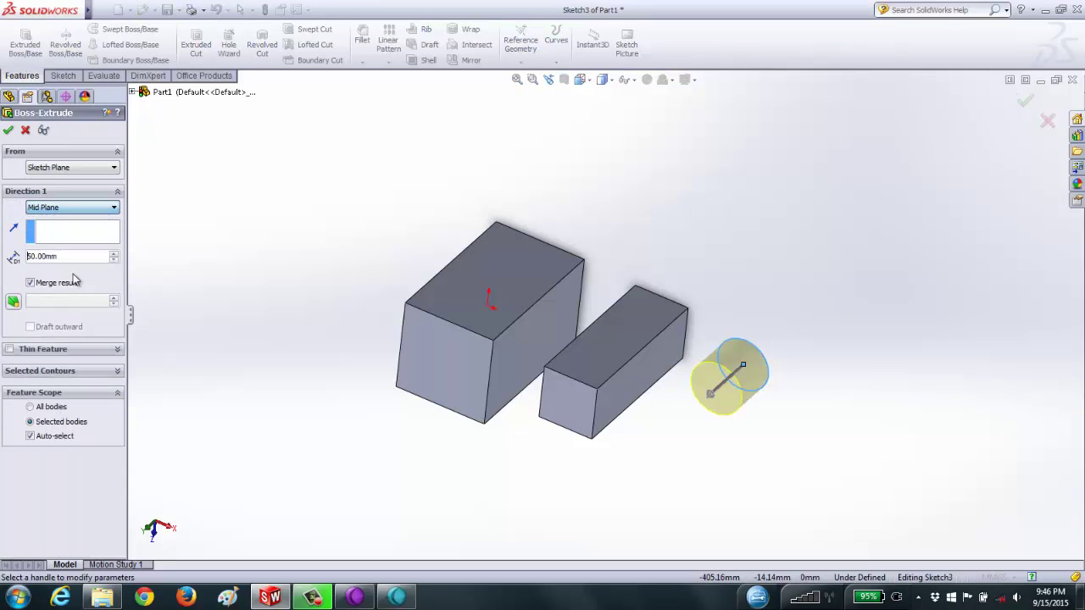
pyautogui.click(114, 253)
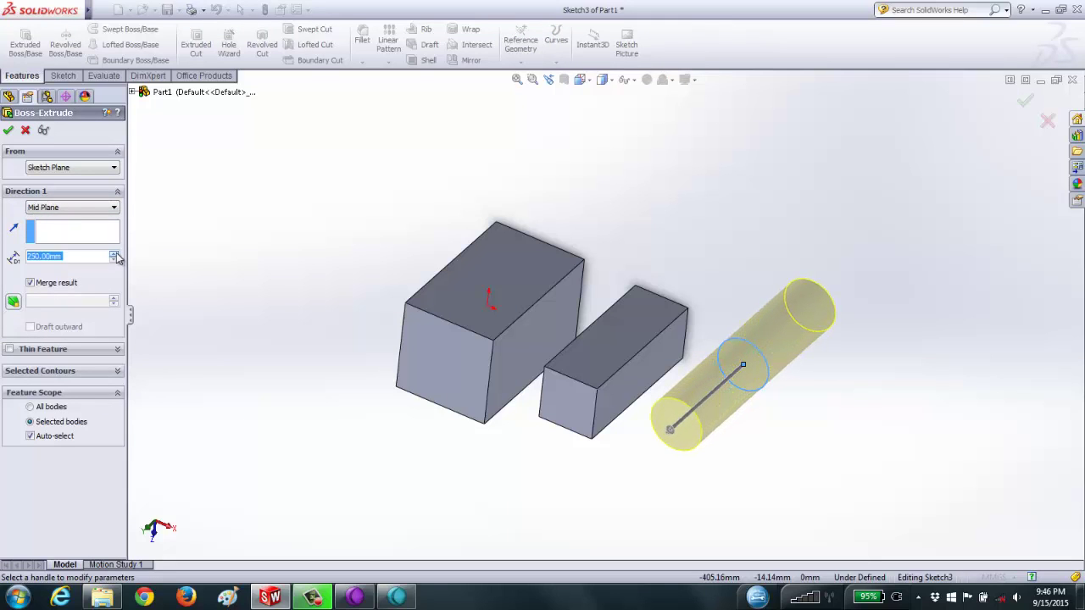
pyautogui.press('Return')
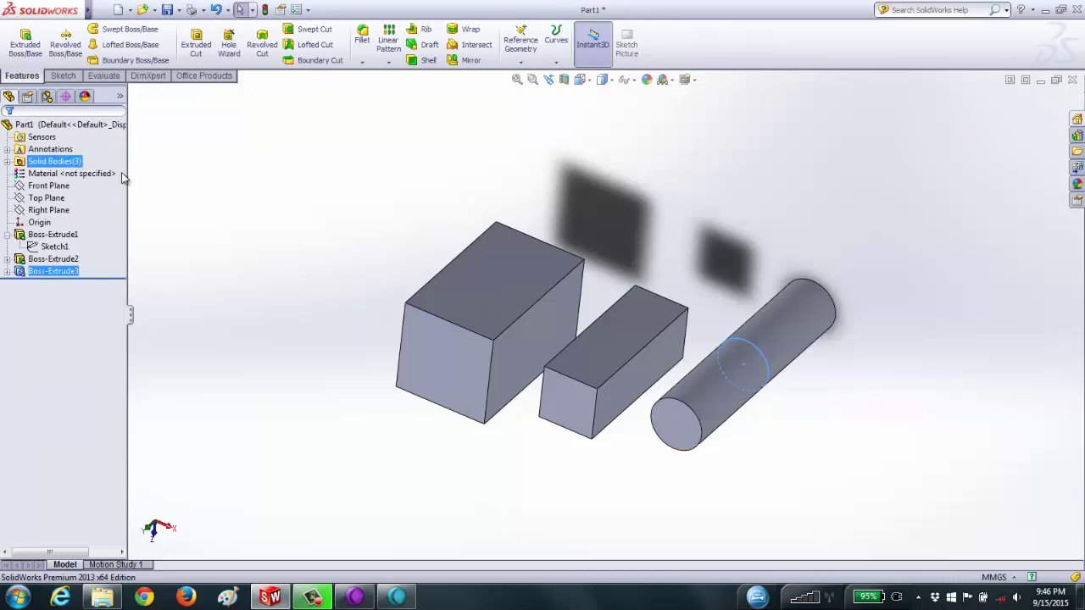
pyautogui.moveTo(655, 119); pyautogui.dragTo(618, 190, button='middle')
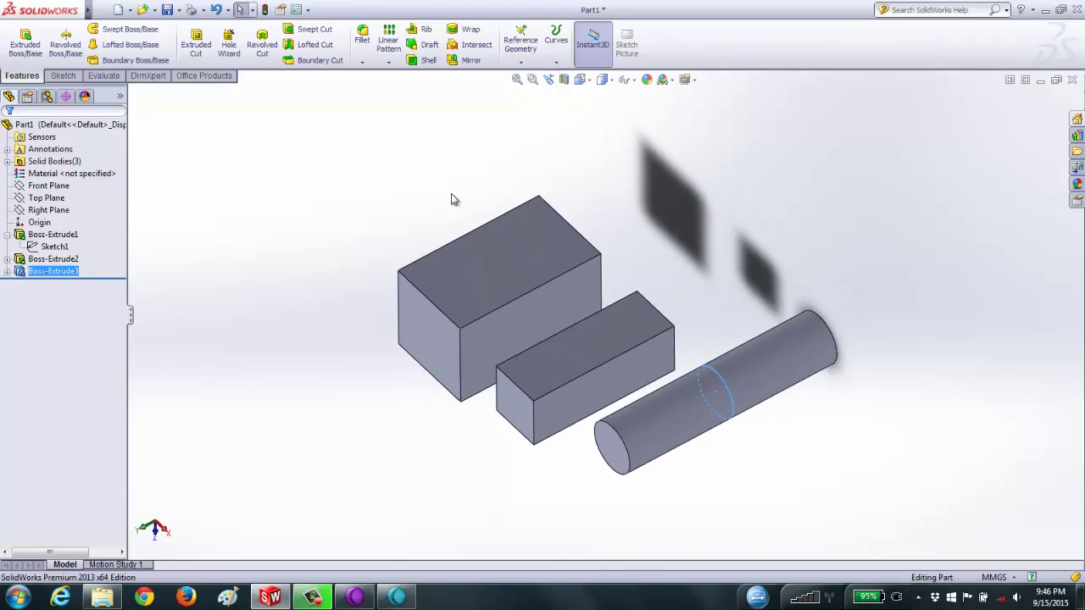
pyautogui.scroll(3, 652, 294)
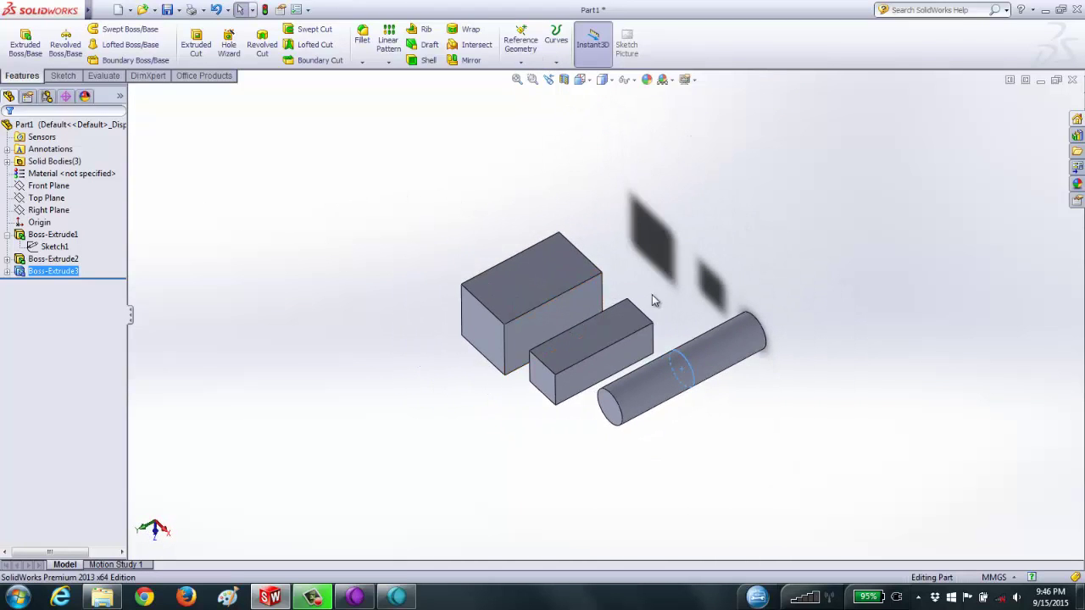
pyautogui.click(581, 80)
pyautogui.click(650, 114)
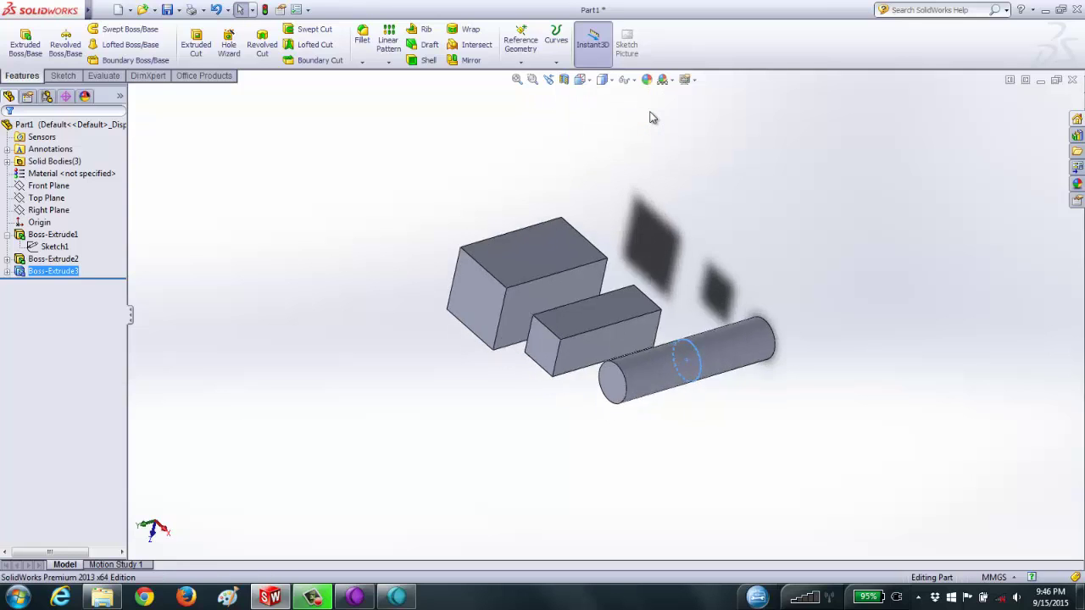